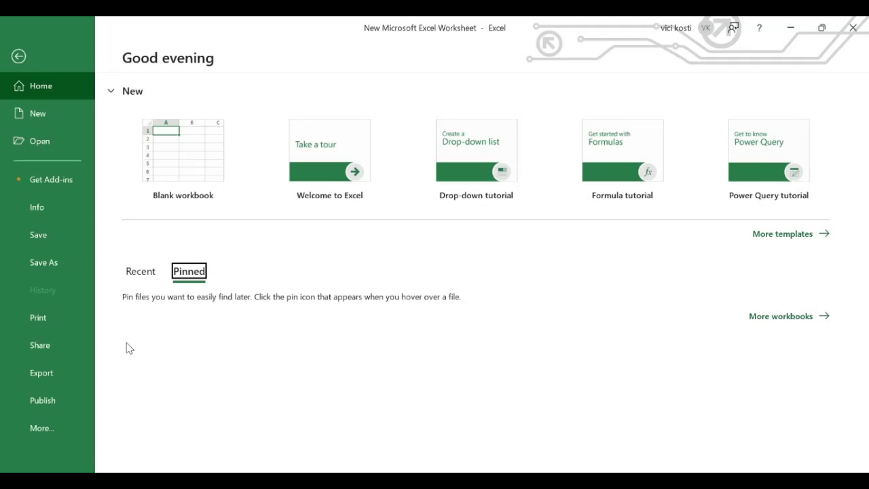
# Open the exam report workbook from the list of recent files
pyautogui.click(140, 271)
pyautogui.click(189, 331)
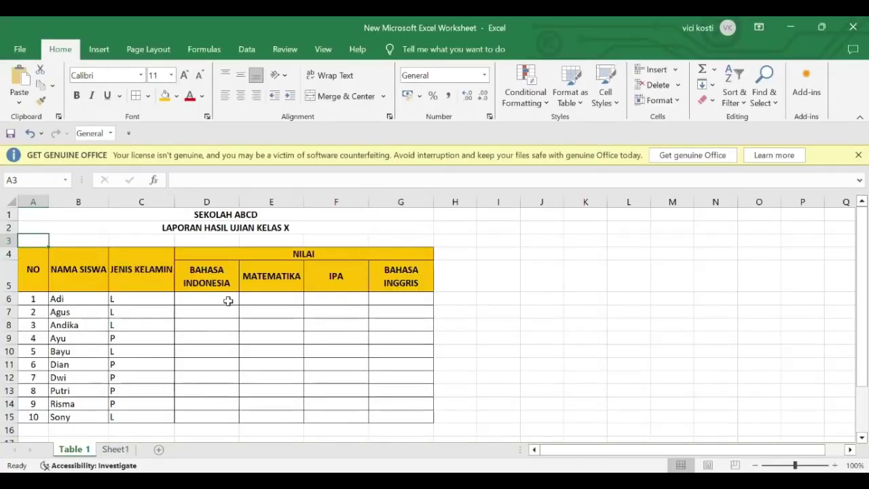
# Examine the finished class exam report on the Table 1 sheet, from the student rows up to the two title rows
pyautogui.click(303, 312)
pyautogui.press('Down')
pyautogui.press('Down')
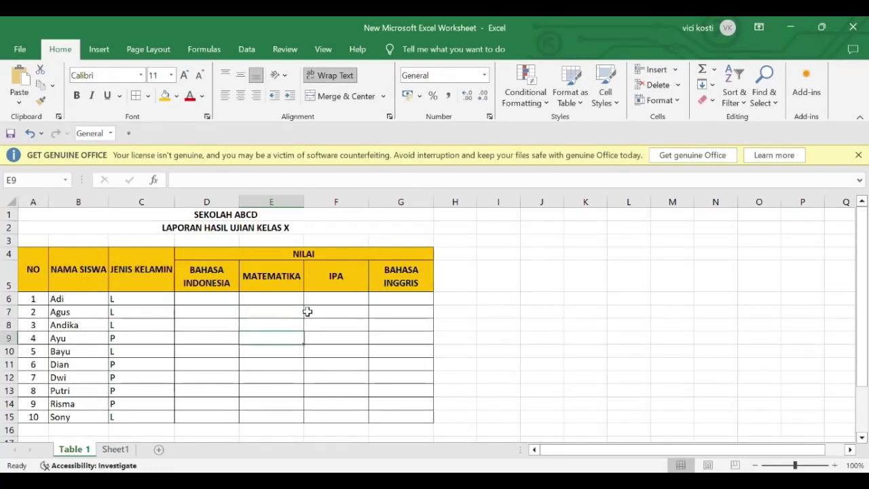
pyautogui.press('Down')
pyautogui.press('Down')
pyautogui.press('Down')
pyautogui.press('Down')
pyautogui.press('Down')
pyautogui.press('Down')
pyautogui.press('Down')
pyautogui.press('Down')
pyautogui.press('Down')
pyautogui.press('Up')
pyautogui.press('Up')
pyautogui.press('Up')
pyautogui.press('Up')
pyautogui.press('Up')
pyautogui.press('Up')
pyautogui.press('Up')
pyautogui.press('Up')
pyautogui.press('Up')
pyautogui.press('Up')
pyautogui.press('Up')
pyautogui.press('Up')
pyautogui.press('Up')
pyautogui.press('Up')
pyautogui.press('Up')
pyautogui.press('Up')
pyautogui.press('Up')
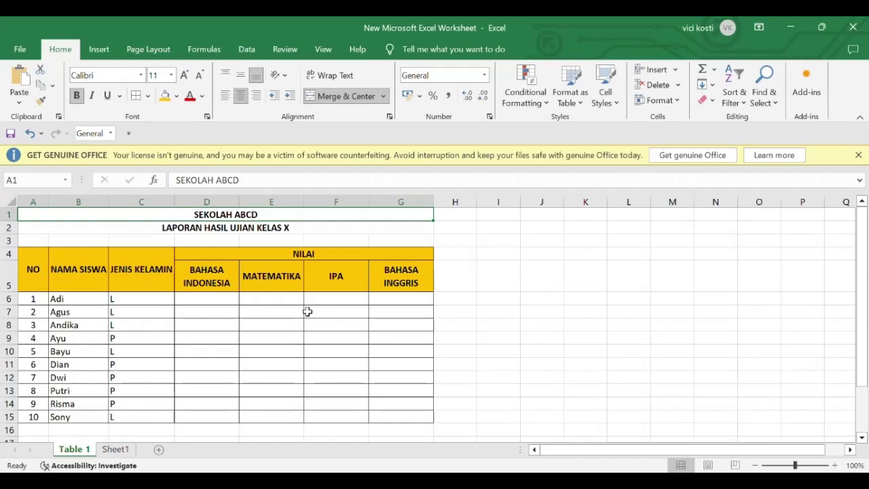
pyautogui.press('Down')
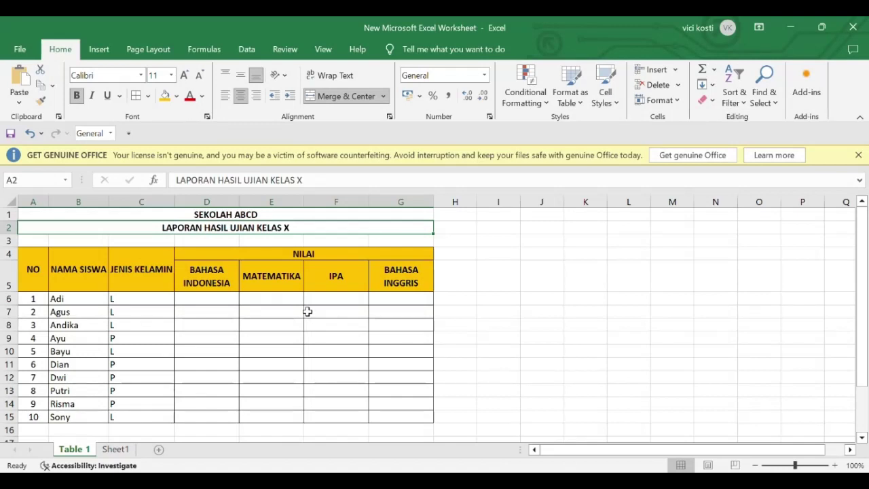
pyautogui.press('Up')
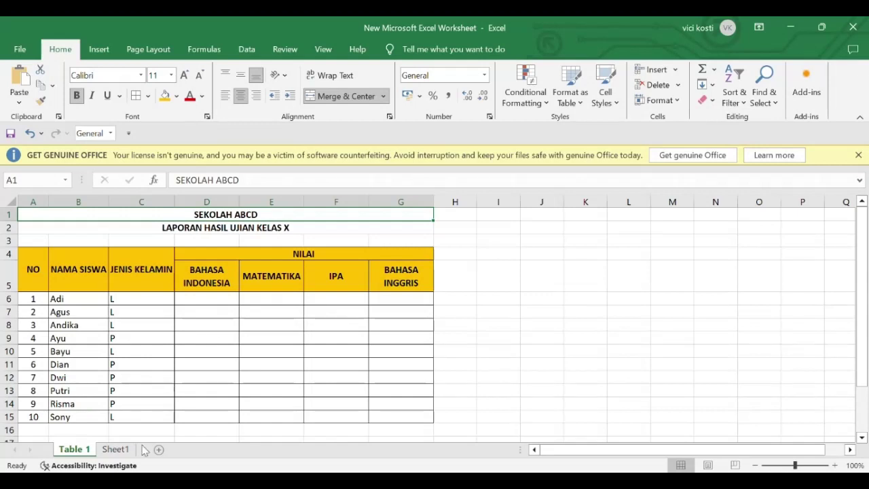
# Enter the title SEKOLAH ABCD in cell A1 of Sheet1
pyautogui.click(114, 451)
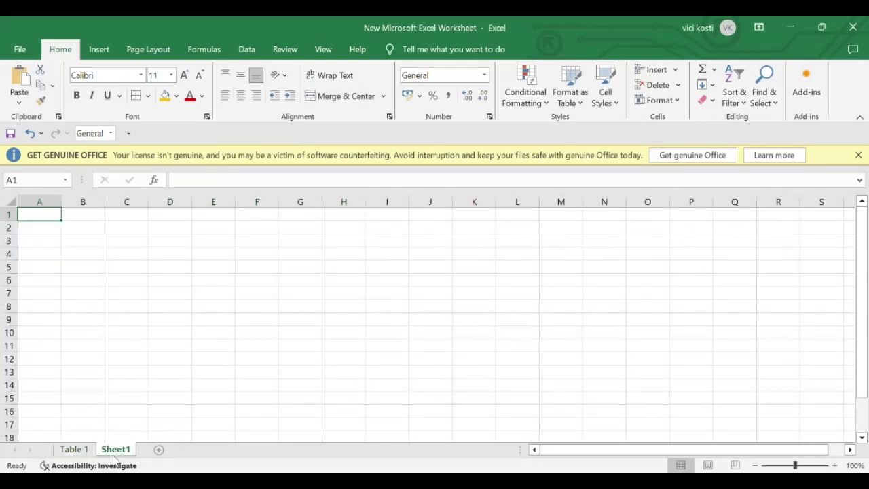
pyautogui.write('SEKOA')
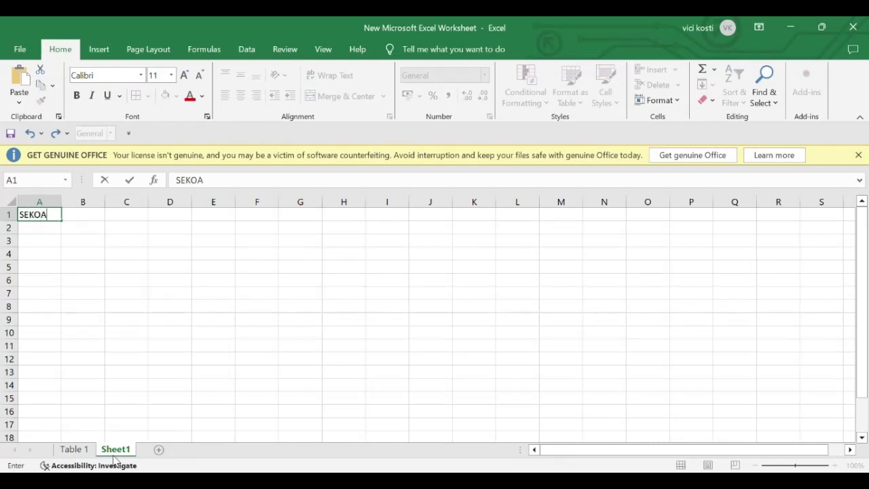
pyautogui.press('BackSpace')
pyautogui.write('LA')
pyautogui.press('BackSpace')
pyautogui.write('a')
pyautogui.press('BackSpace')
pyautogui.write('AH ABCD')
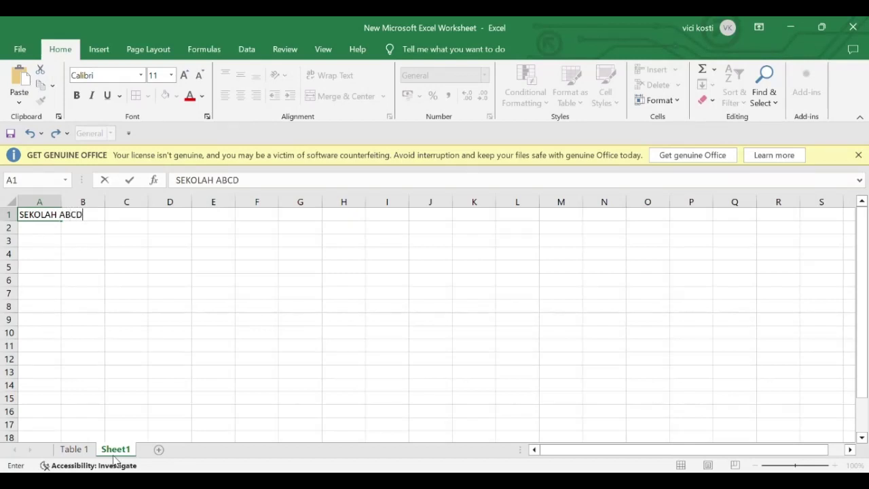
pyautogui.press('Return')
# Enter the subtitle LAPORAN HASIL UJIAN KELAS X in cell A2
pyautogui.write('LAPO')
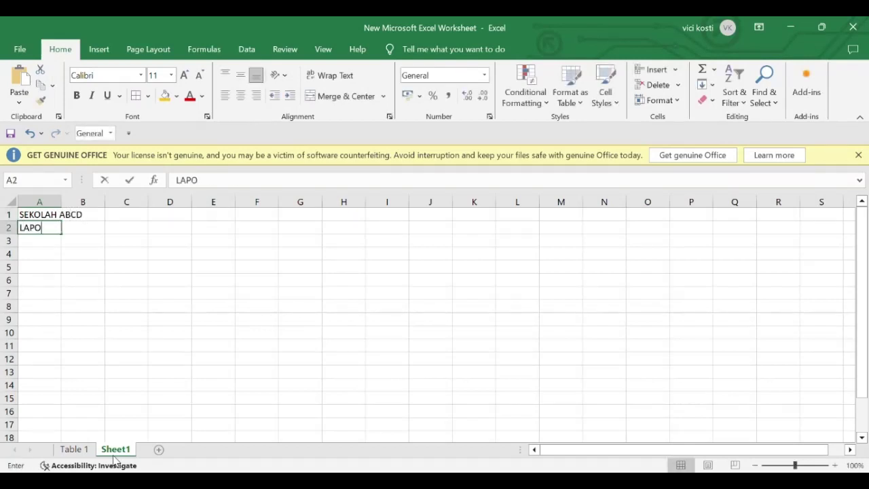
pyautogui.write('RAN HASIL UJIAN')
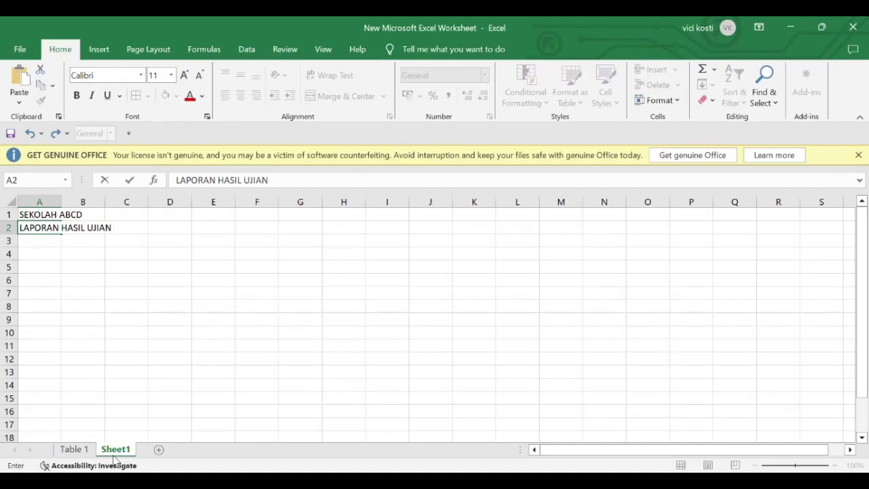
pyautogui.write(' KELAS X')
pyautogui.press('Return')
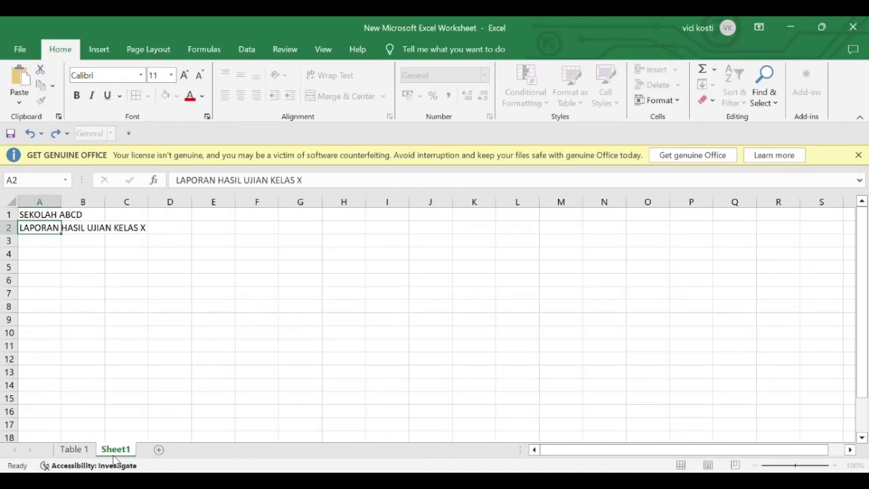
# Check on the Table 1 sheet where the table header starts, and go to cell A4 of Sheet1
pyautogui.hotkey('ctrl', 'pageup')
pyautogui.press('Down')
pyautogui.press('Down')
pyautogui.press('Down')
pyautogui.press('Down')
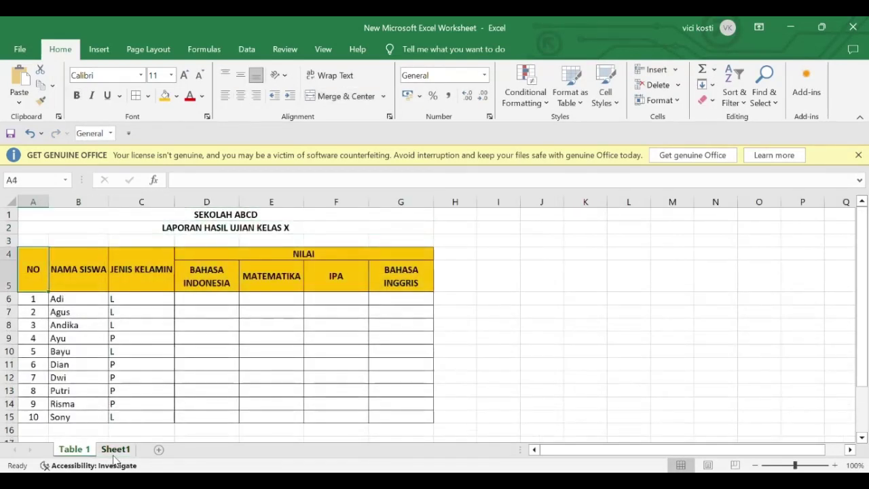
pyautogui.hotkey('ctrl', 'pagedown')
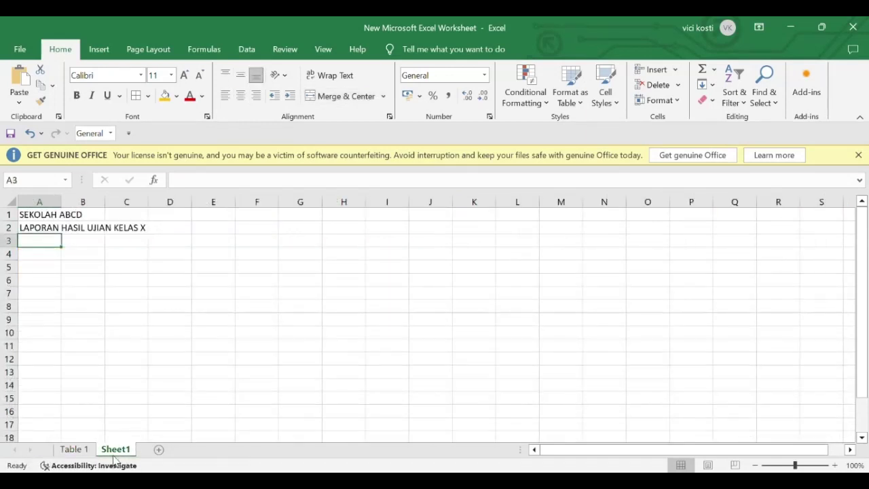
pyautogui.press('Down')
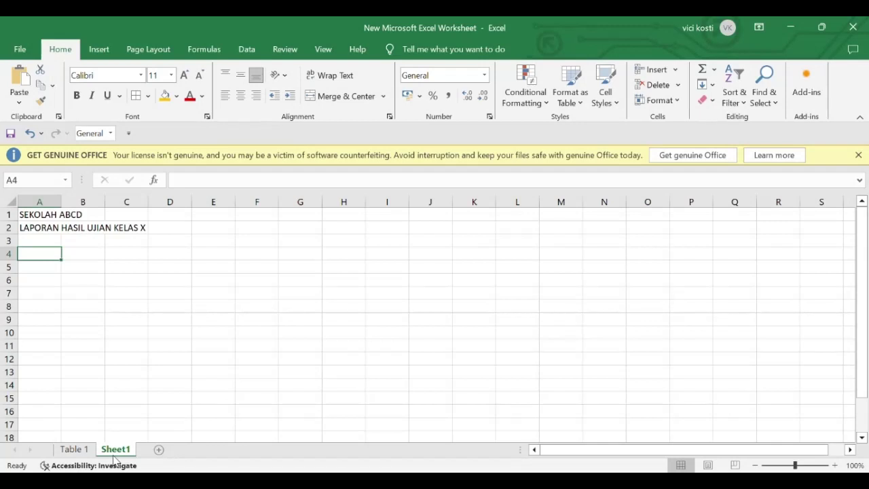
# Highlight columns A to D and the rows below the titles on Sheet1 to review the sheet's columns and rows
pyautogui.click(41, 202)
pyautogui.moveTo(43, 207); pyautogui.dragTo(152, 214)
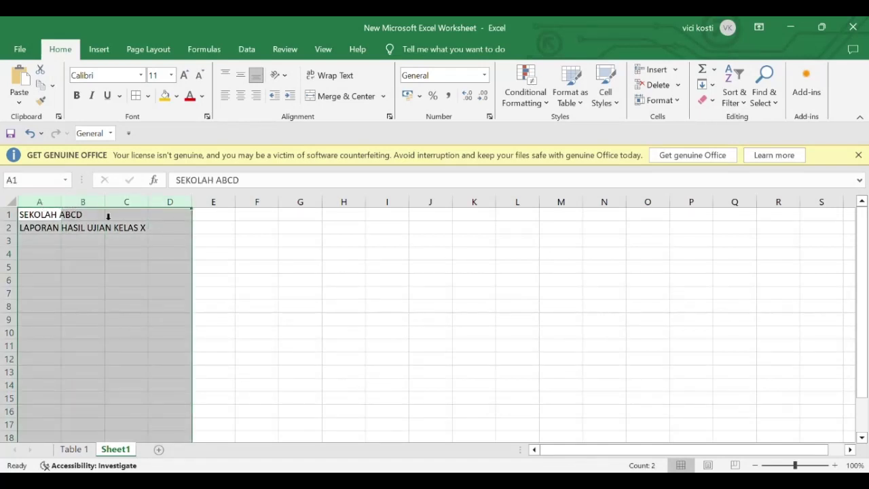
pyautogui.click(176, 220)
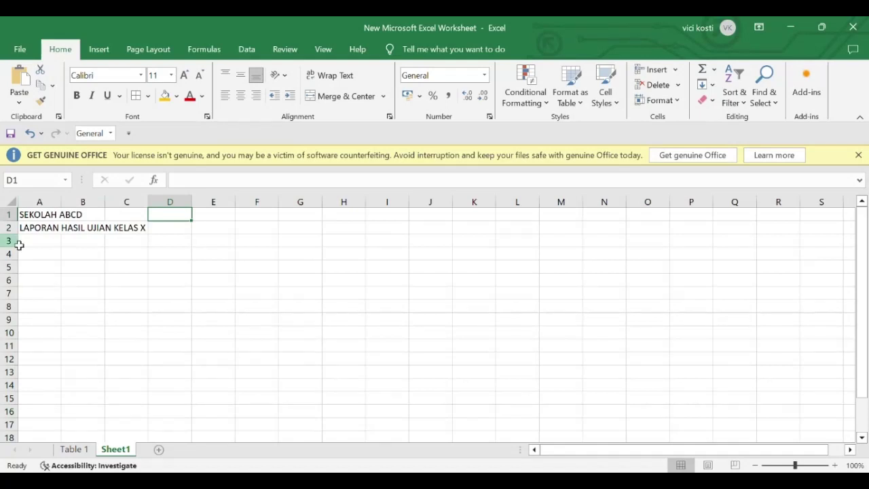
pyautogui.moveTo(13, 242); pyautogui.dragTo(13, 283)
pyautogui.click(36, 283)
# Examine the two-row table header on the Table 1 sheet by selecting it from NO through the BAHASA INGGRIS column
pyautogui.hotkey('ctrl', 'pageup')
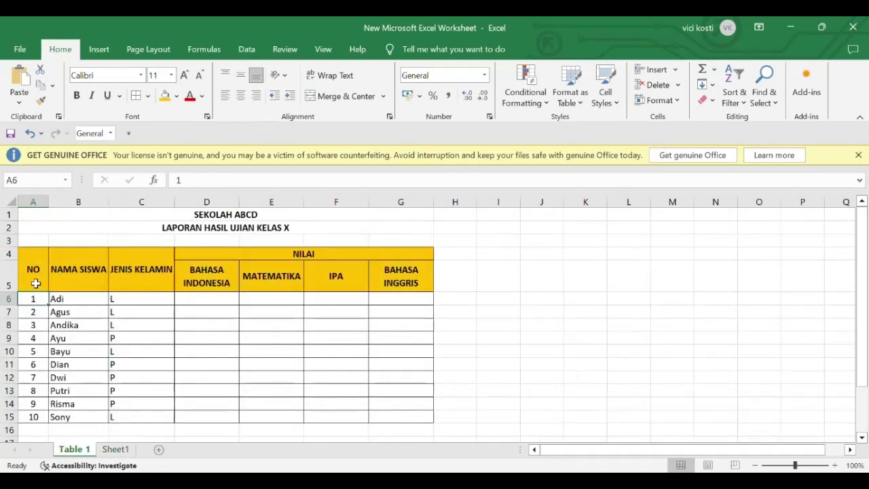
pyautogui.click(36, 283)
pyautogui.hotkey('shift', 'Right')
pyautogui.hotkey('shift', 'Right')
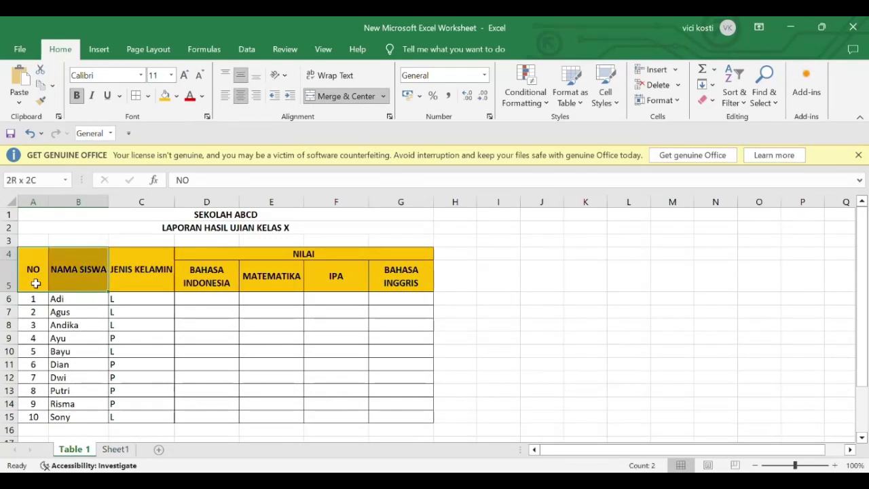
pyautogui.hotkey('shift', 'Right')
pyautogui.hotkey('shift', 'Right')
pyautogui.hotkey('shift', 'Right')
pyautogui.hotkey('shift', 'Right')
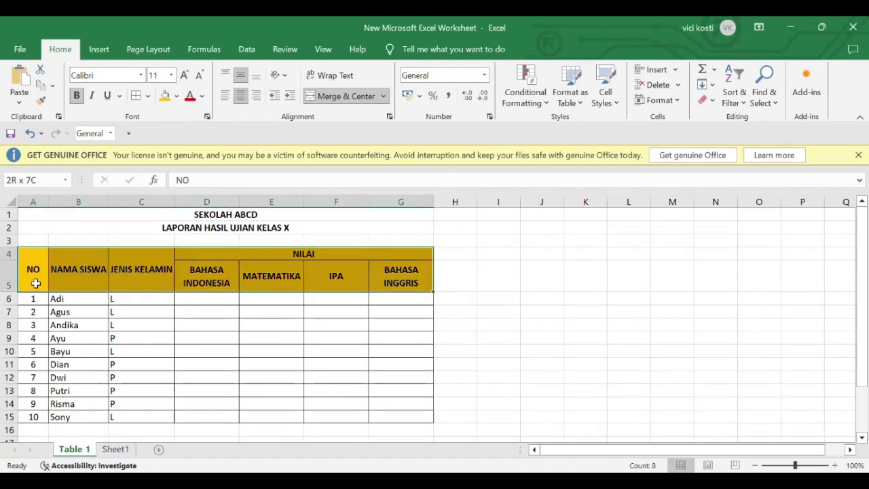
# Enter the column headers NO in cell A4 and NAMA SISWA in cell B4 of Sheet1
pyautogui.hotkey('ctrl', 'pagedown')
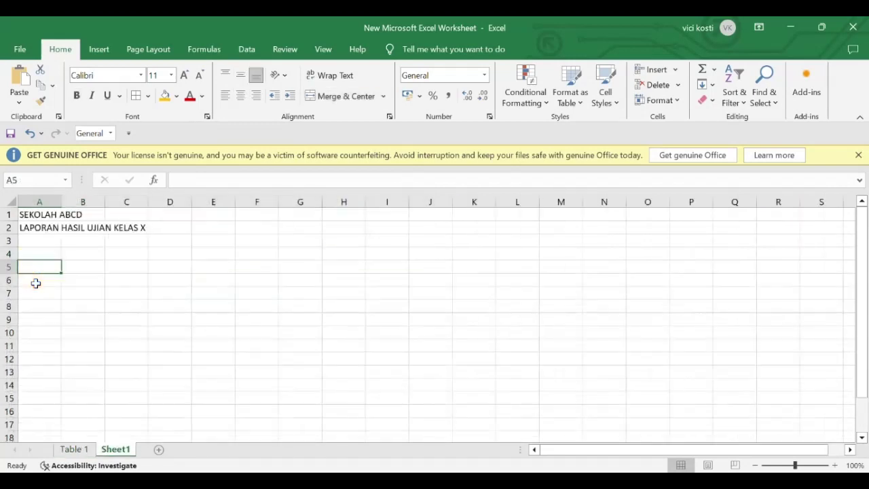
pyautogui.press('Up')
pyautogui.write('NO')
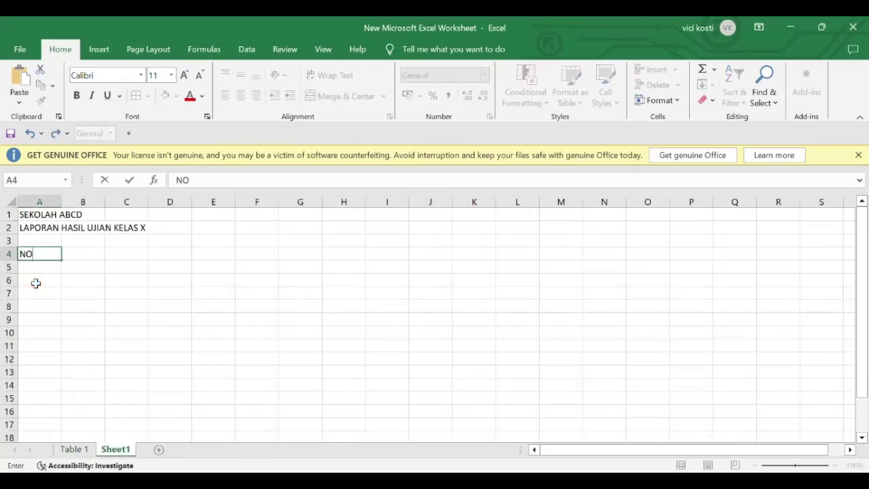
pyautogui.press('Return')
pyautogui.press('Right')
pyautogui.press('Up')
pyautogui.write('NAM')
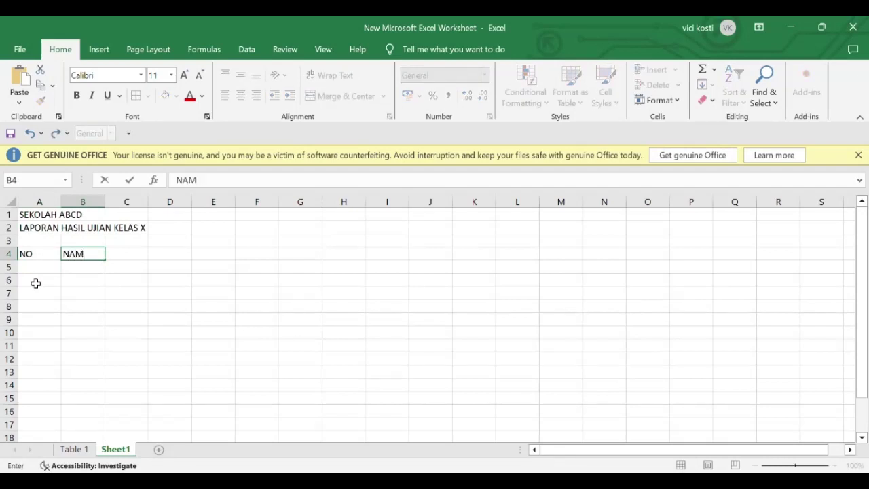
pyautogui.write('A SISWA')
pyautogui.press('Return')
# Enter the headers JENIS KELAMIN in cell C4 and NILAI in cell D4
pyautogui.press('Right')
pyautogui.press('Up')
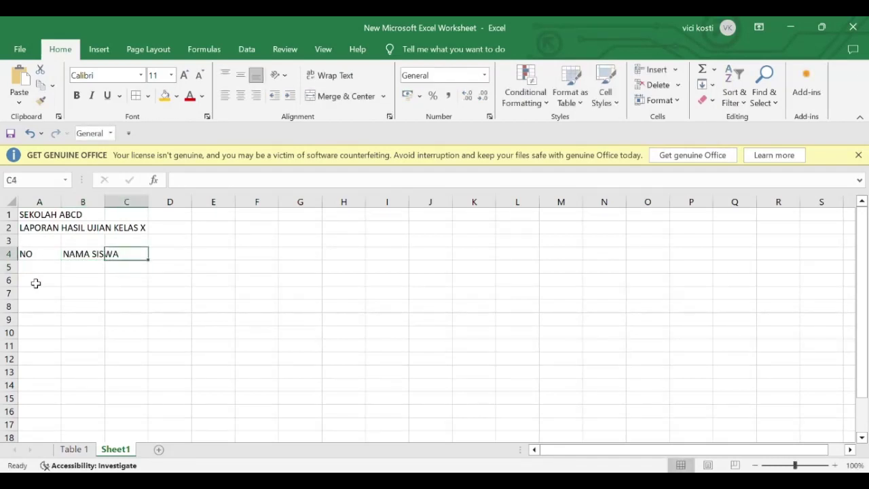
pyautogui.write('JENIS')
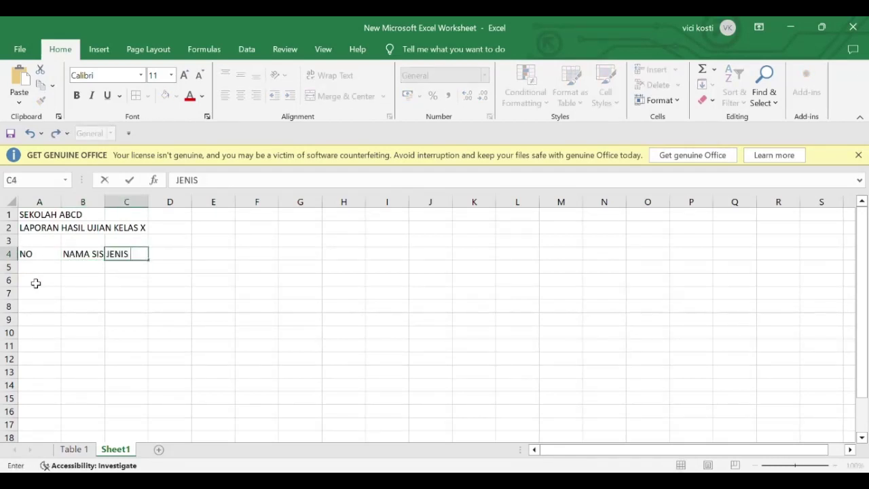
pyautogui.write(' KELAMIN')
pyautogui.press('Return')
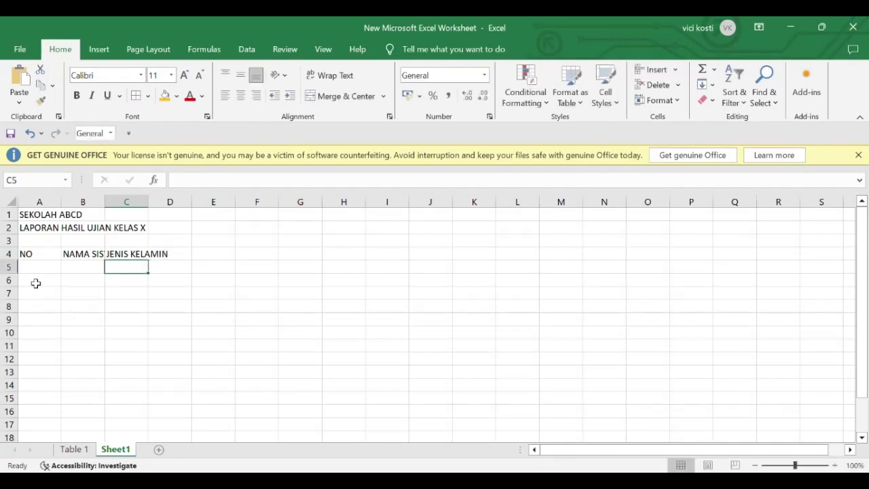
pyautogui.press('Right')
pyautogui.press('Up')
pyautogui.press('Right')
pyautogui.press('Up')
pyautogui.write('NILAI')
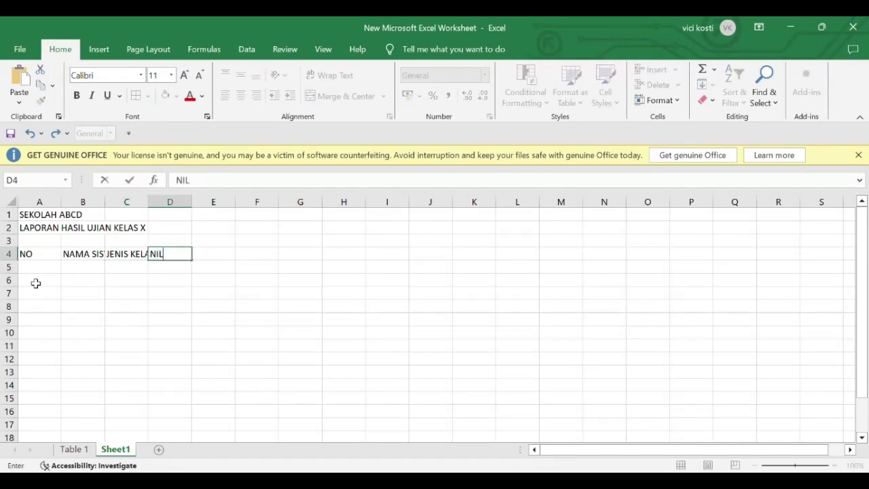
pyautogui.press('Return')
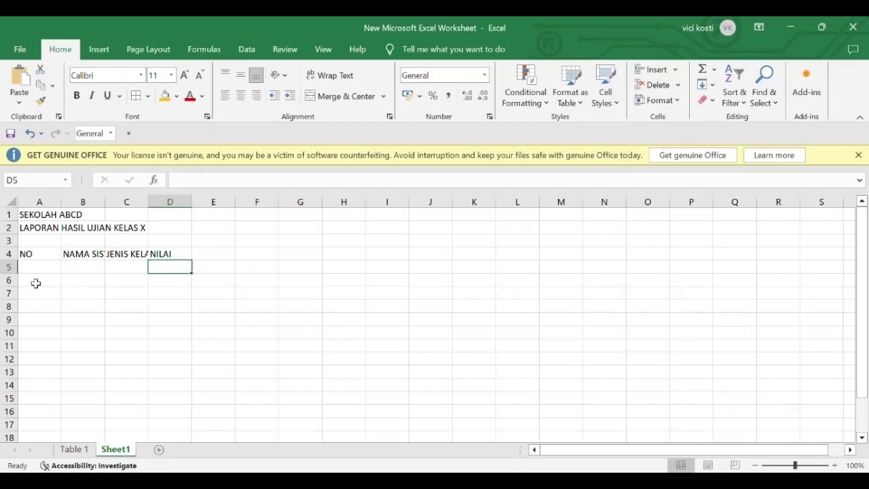
# Enter the subject headers BAHASA INDONESIA in cell D5 and MATEMATIKA in cell E5
pyautogui.write('BAHASA I')
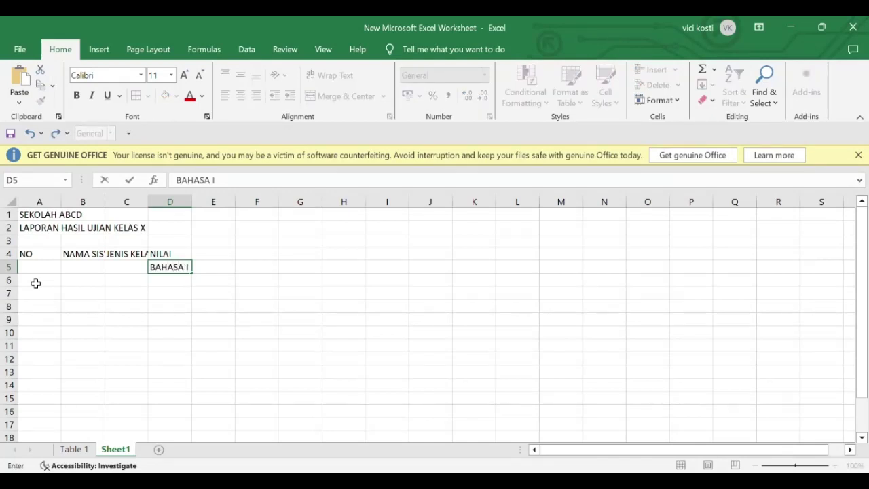
pyautogui.write('NDONESIA')
pyautogui.press('Return')
pyautogui.press('Right')
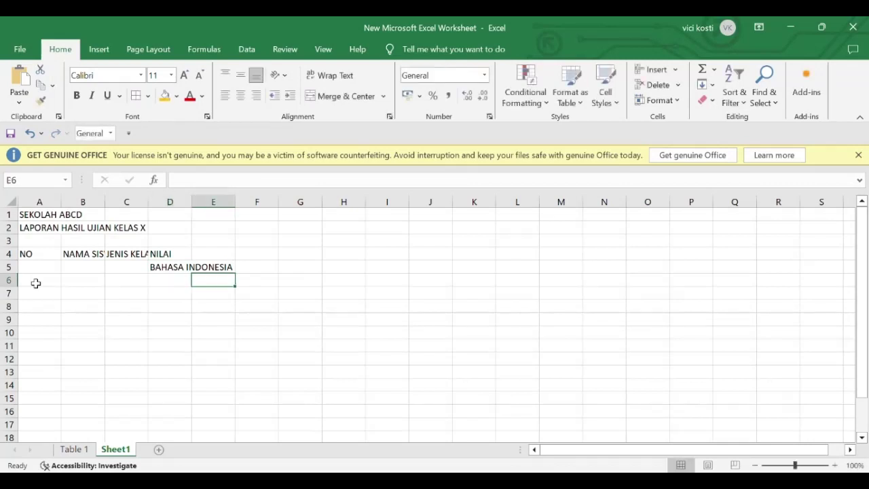
pyautogui.press('Up')
pyautogui.write('MATEMA')
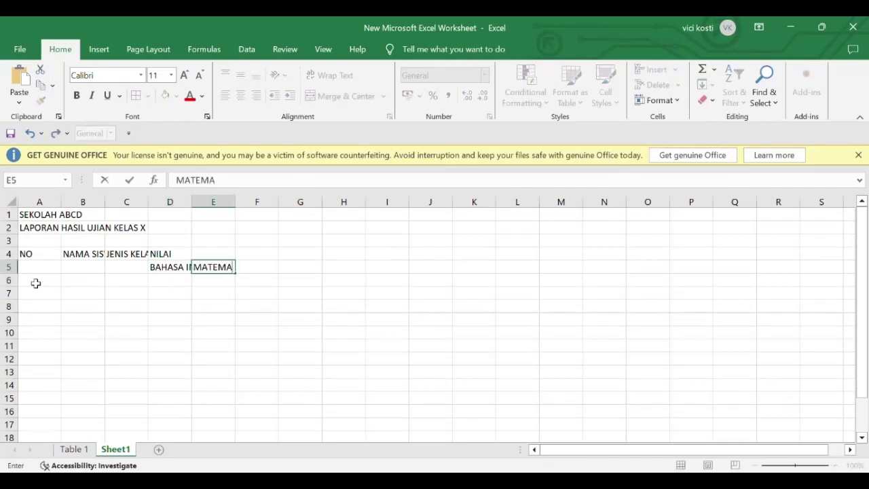
pyautogui.write('TIKA')
pyautogui.press('Return')
# Enter the subject headers IPA in cell F5 and BAHASA INGGRIS in cell G5
pyautogui.press('Right')
pyautogui.press('Up')
pyautogui.write('IPA')
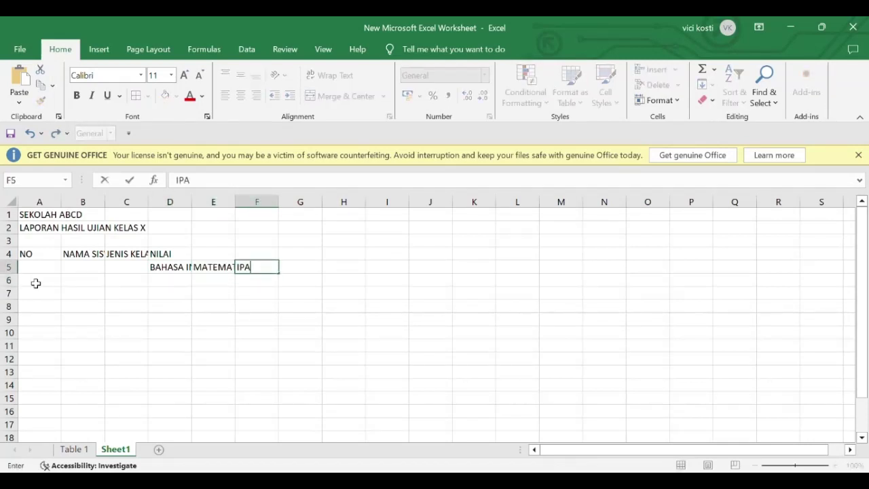
pyautogui.press('Return')
pyautogui.press('Right')
pyautogui.press('Up')
pyautogui.write('BAH')
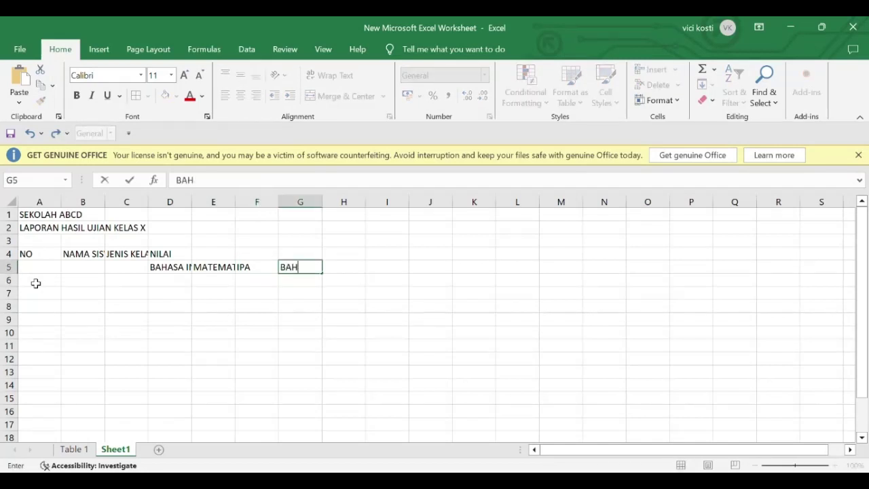
pyautogui.write('ASA I')
pyautogui.press('BackSpace')
pyautogui.press('BackSpace')
pyautogui.write('NGGRIS')
pyautogui.press('Return')
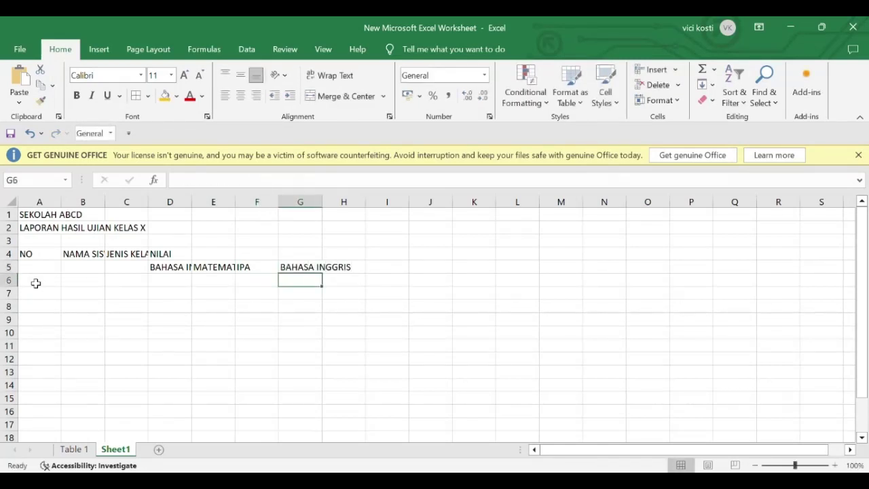
# Autofit the width of column C to its JENIS KELAMIN header
pyautogui.press('Left')
pyautogui.press('Left')
pyautogui.press('Left')
pyautogui.press('Up')
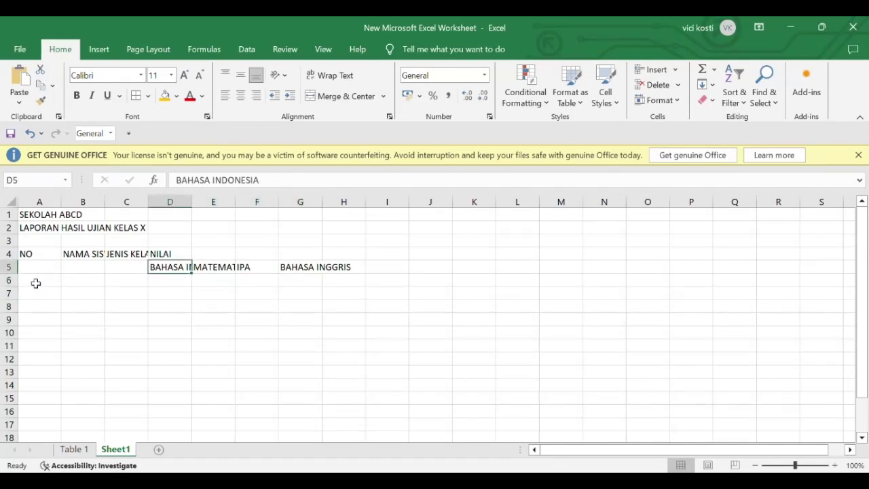
pyautogui.doubleClick(154, 206)
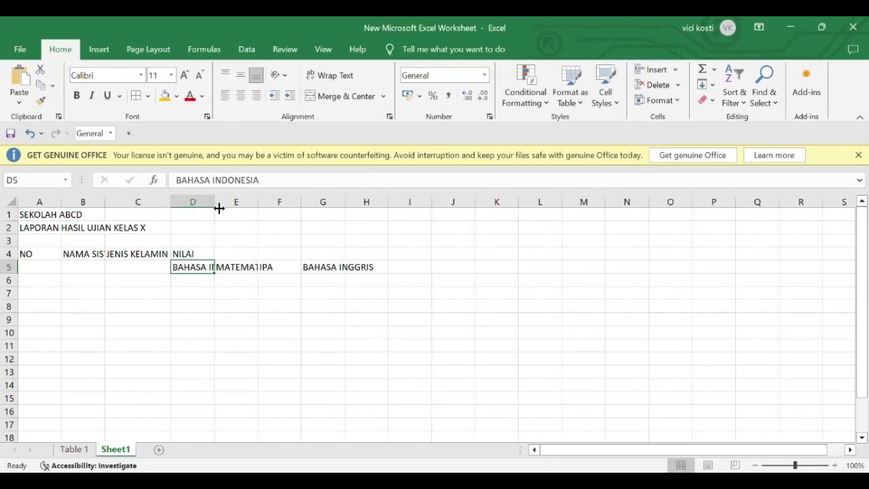
# Widen columns B, D, E and G on Sheet1 so their header texts fit
pyautogui.moveTo(219, 209); pyautogui.dragTo(260, 208)
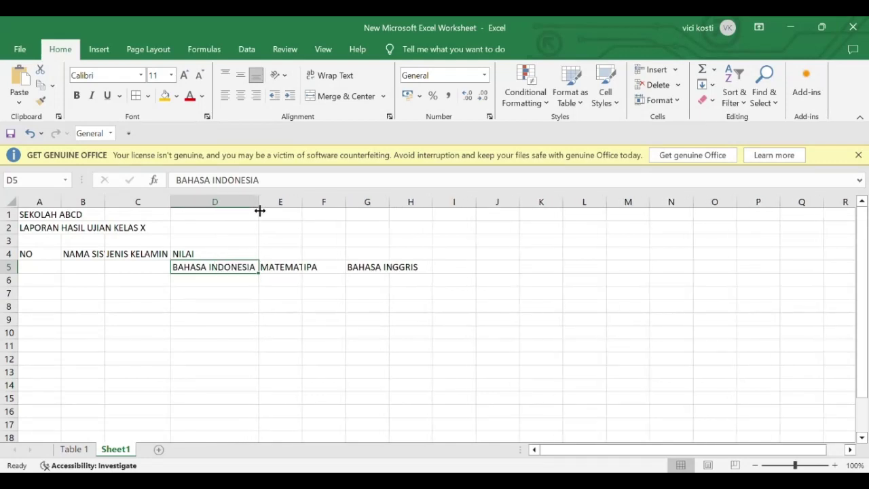
pyautogui.doubleClick(309, 207)
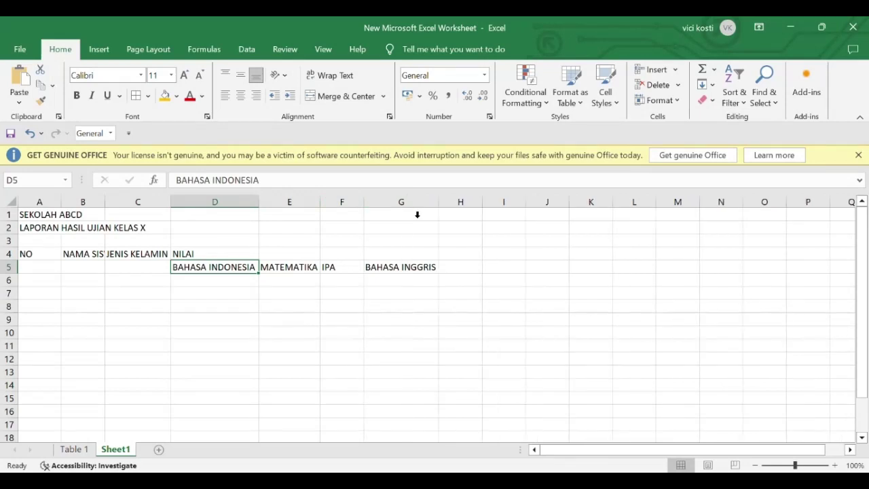
pyautogui.click(240, 285)
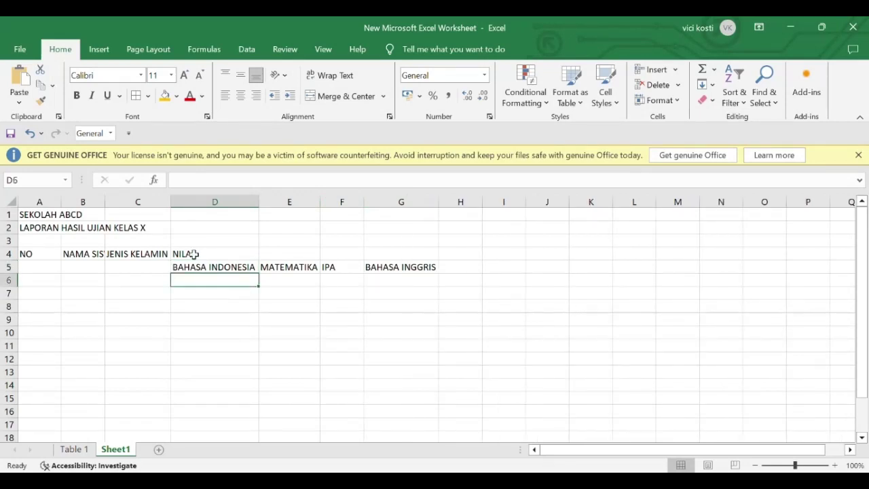
pyautogui.doubleClick(106, 205)
pyautogui.click(127, 239)
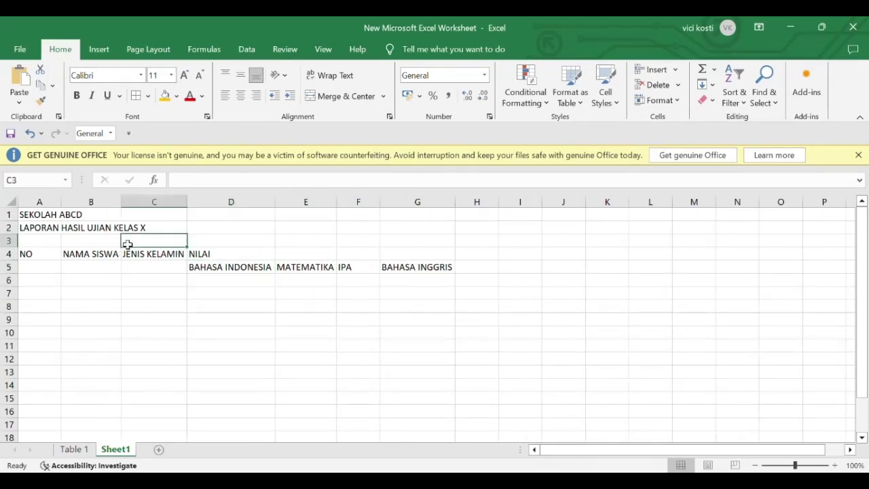
pyautogui.press('Down')
pyautogui.press('Left')
pyautogui.press('Left')
pyautogui.hotkey('shift', 'Down')
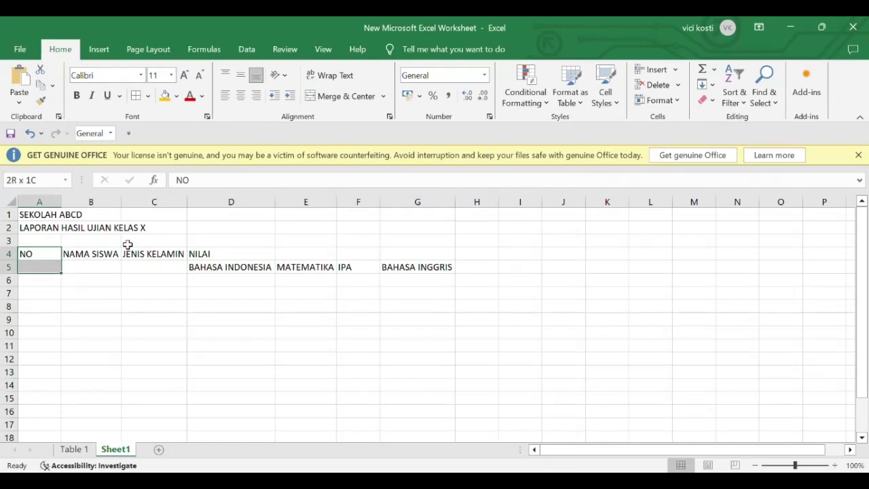
pyautogui.hotkey('shift', 'Right')
pyautogui.hotkey('shift', 'Right')
pyautogui.press('Down')
pyautogui.press('Down')
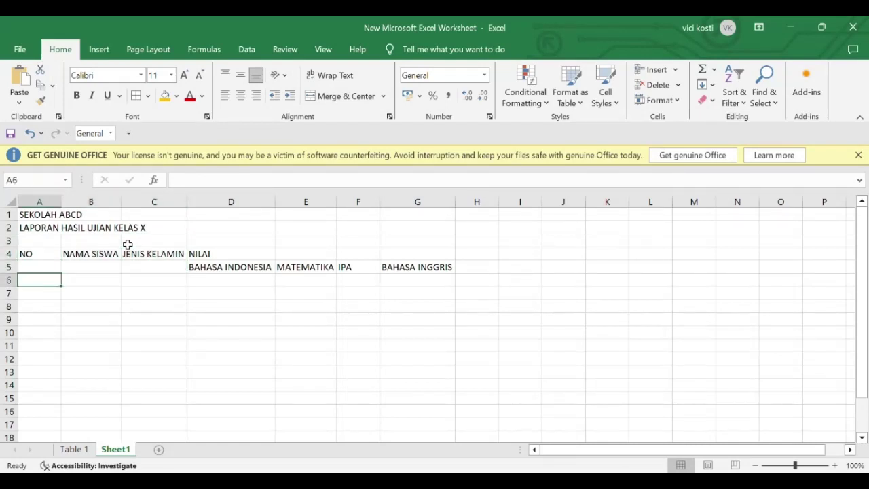
# Examine the student numbers and names on the Table 1 sheet and return to cell B6 of Sheet1
pyautogui.hotkey('ctrl', 'pageup')
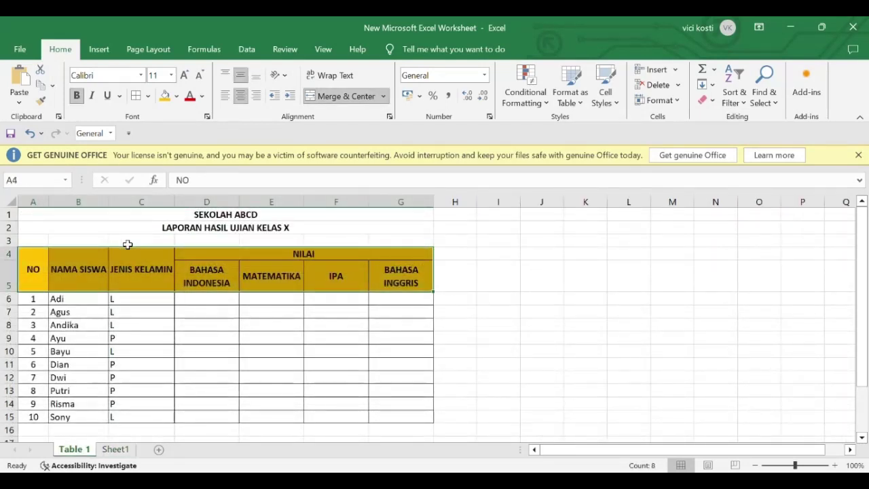
pyautogui.press('Down')
pyautogui.hotkey('ctrl', 'shift', 'Down')
pyautogui.press('Right')
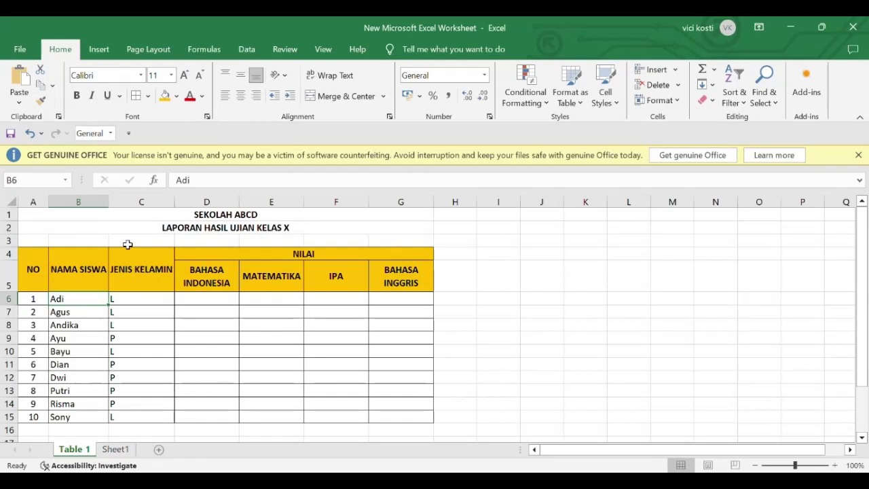
pyautogui.hotkey('ctrl', 'pagedown')
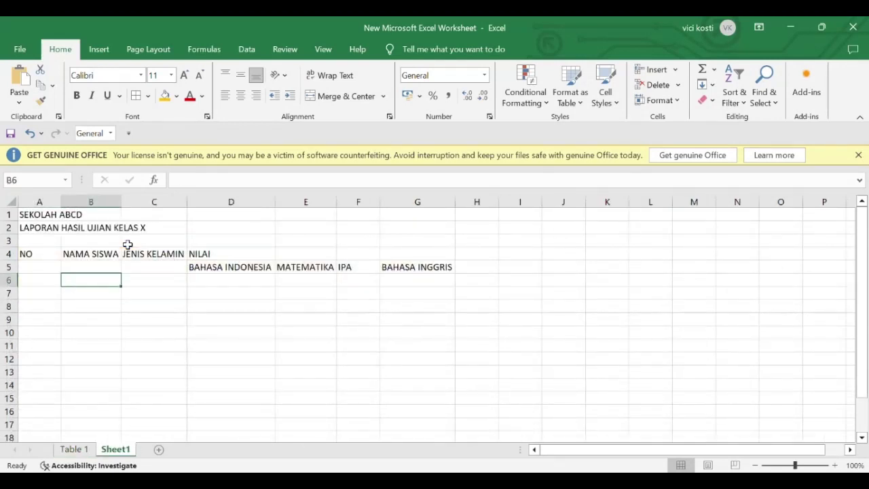
pyautogui.write('a')
pyautogui.press('BackSpace')
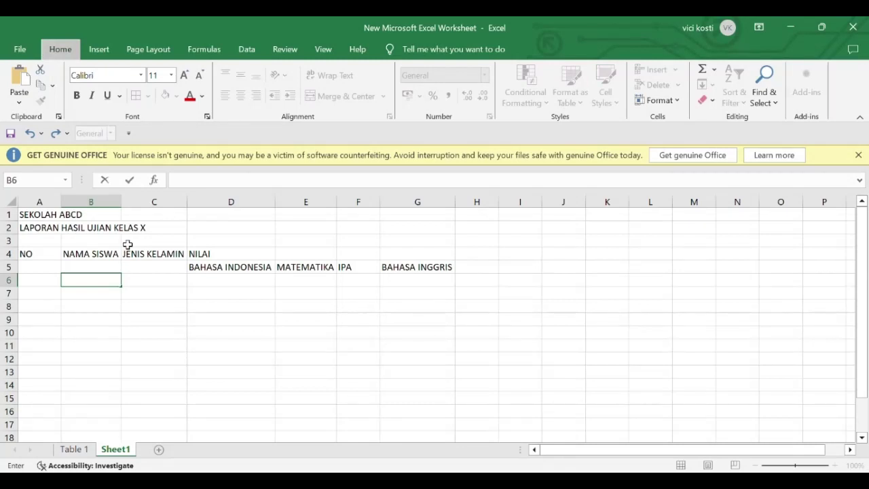
pyautogui.hotkey('alt', 'Tab')
pyautogui.hotkey('alt', 'Tab')
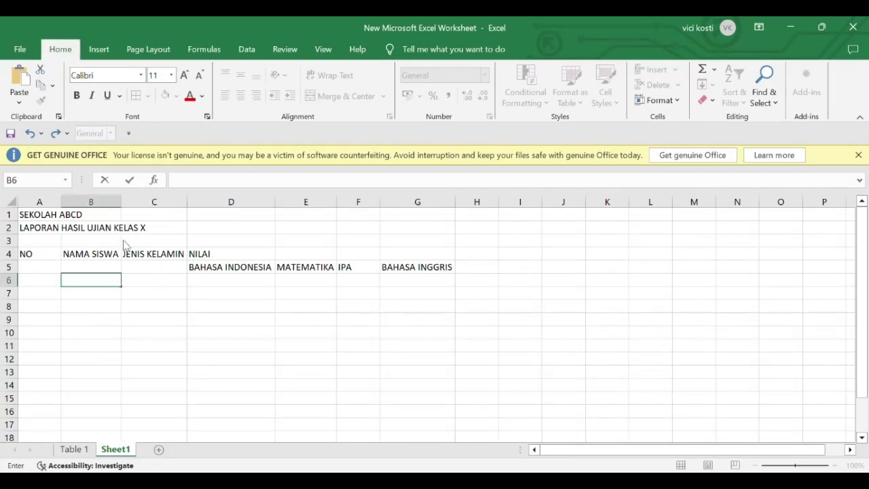
pyautogui.hotkey('ctrl', 'pageup')
pyautogui.hotkey('ctrl', 'pagedown')
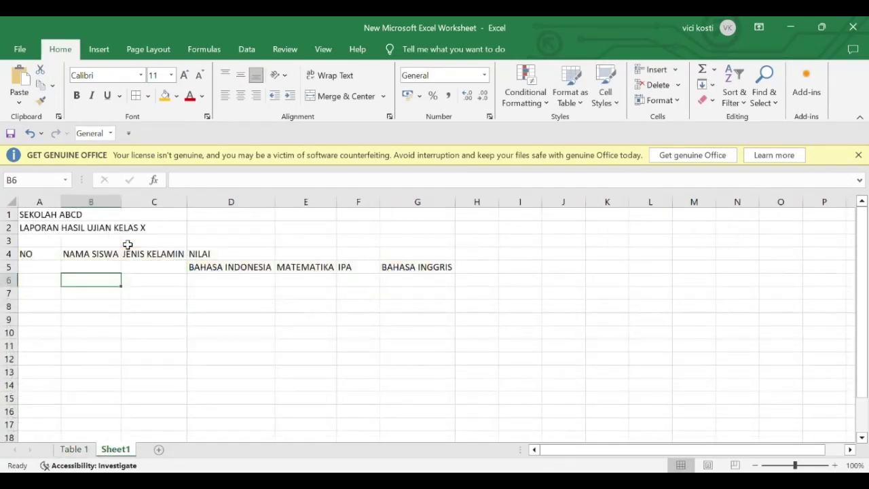
# Enter the first two student names from Table 1 in cells B6 and B7 of Sheet1
pyautogui.write('Adi')
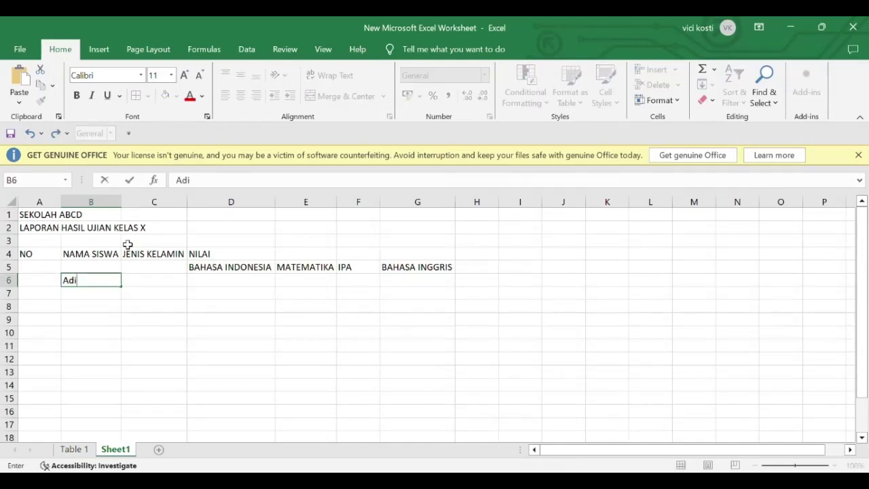
pyautogui.press('Return')
pyautogui.write('Agus')
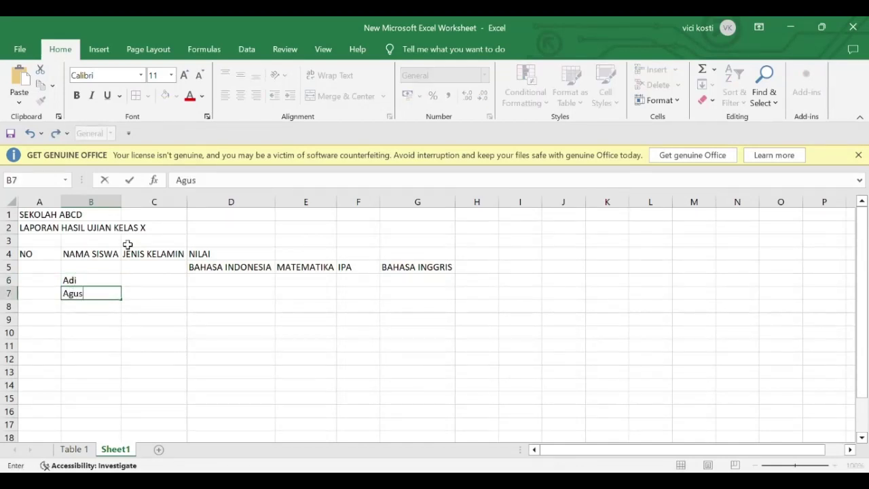
pyautogui.press('Return')
# Enter the third and fourth student names from Table 1 in cells B8 and B9 of Sheet1
pyautogui.hotkey('ctrl', 'pageup')
pyautogui.hotkey('ctrl', 'pagedown')
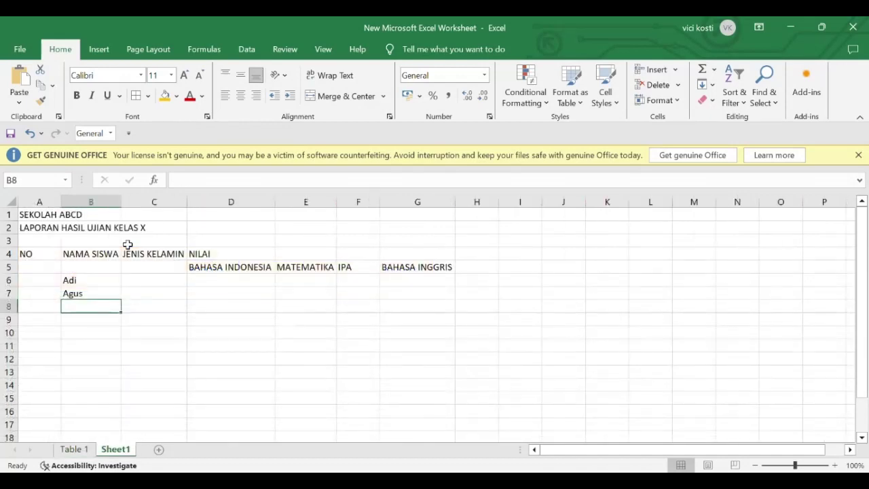
pyautogui.write('Andhuk')
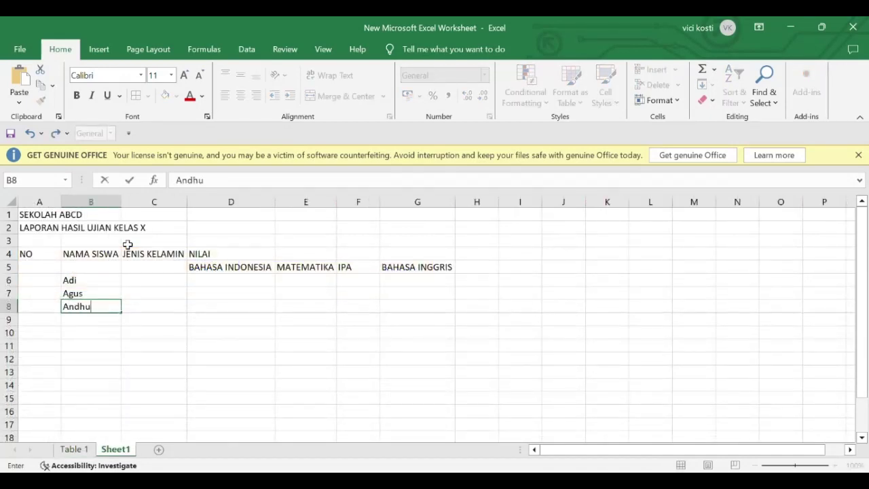
pyautogui.press('BackSpace')
pyautogui.press('BackSpace')
pyautogui.press('BackSpace')
pyautogui.write('ika')
pyautogui.press('Return')
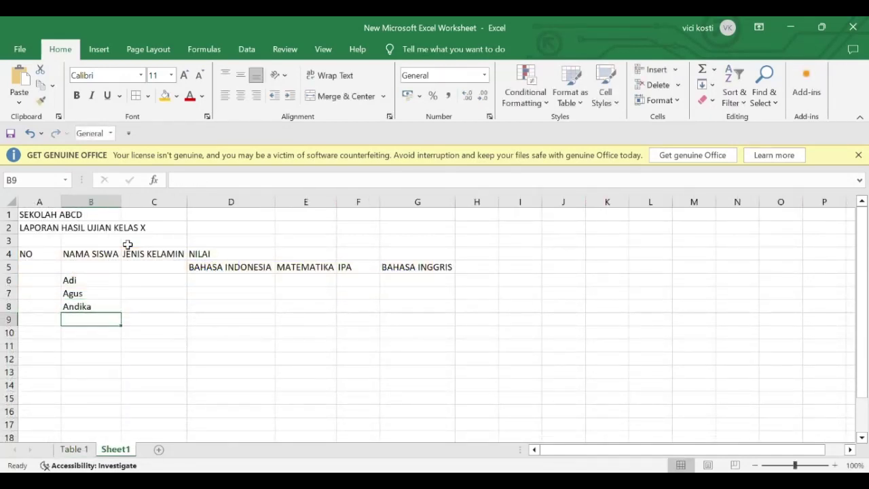
pyautogui.write('Ayu')
pyautogui.press('Return')
# Enter the fifth and sixth student names from Table 1 in cells B10 and B11 of Sheet1
pyautogui.hotkey('ctrl', 'pageup')
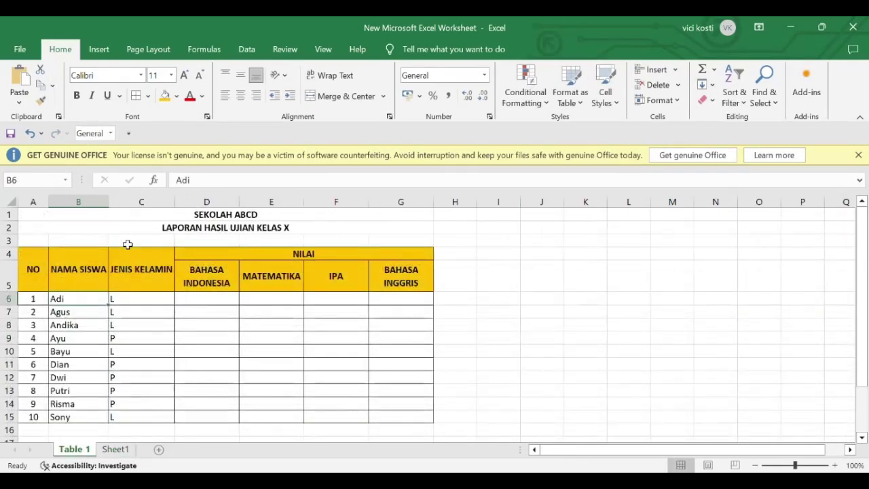
pyautogui.press('Down')
pyautogui.press('Down')
pyautogui.press('Down')
pyautogui.press('Down')
pyautogui.hotkey('ctrl', 'pagedown')
pyautogui.write('Bayu')
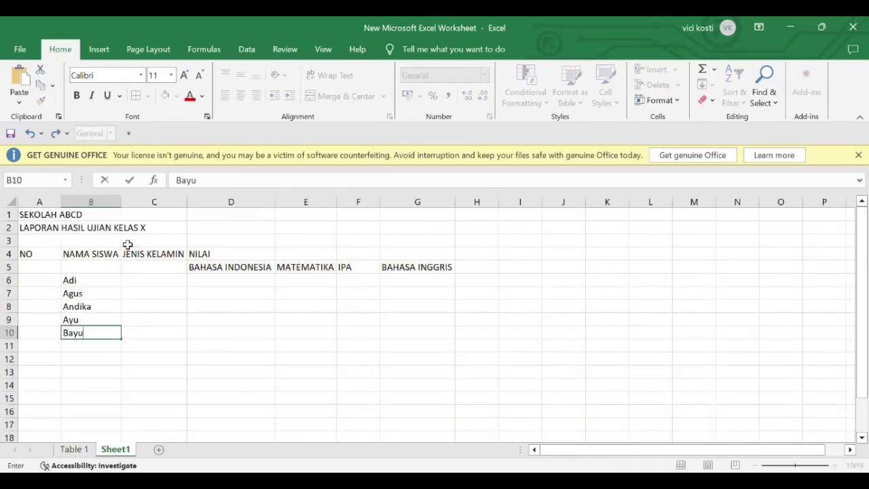
pyautogui.press('Return')
pyautogui.write('Dian')
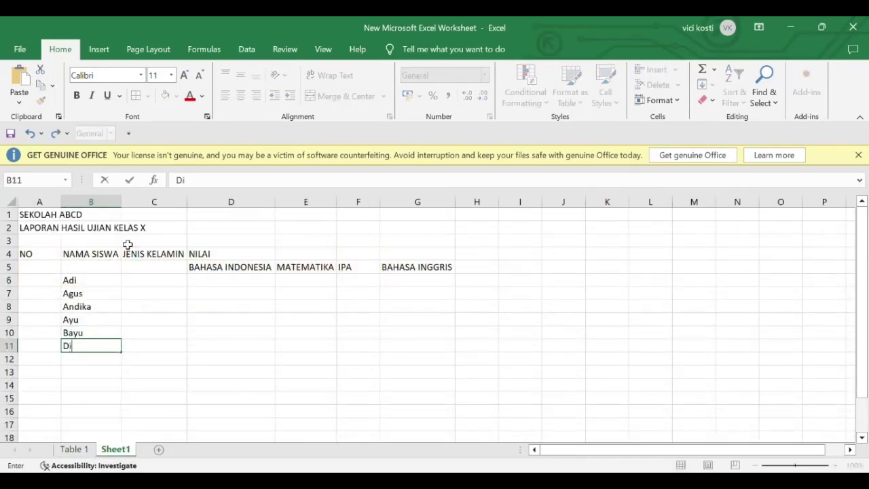
pyautogui.press('Return')
# Enter the seventh and eighth student names from Table 1 in cells B12 and B13 of Sheet1
pyautogui.hotkey('ctrl', 'pageup')
pyautogui.press('Down')
pyautogui.press('Down')
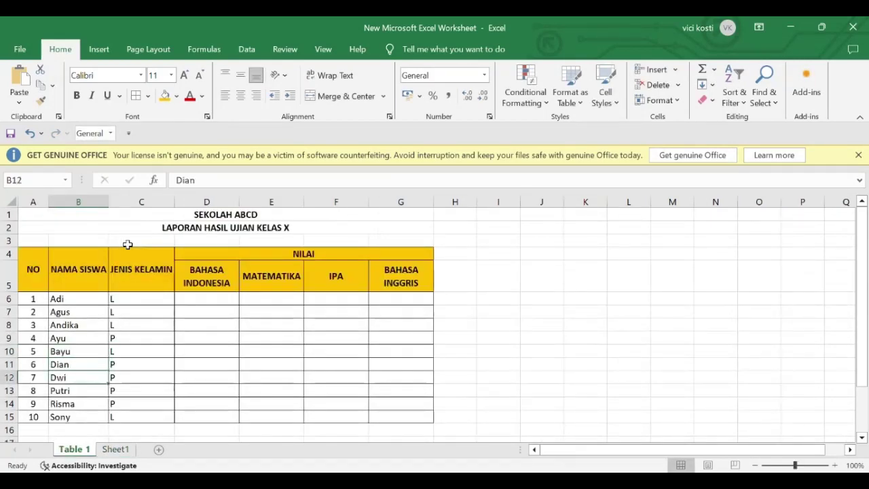
pyautogui.press('Down')
pyautogui.hotkey('ctrl', 'pagedown')
pyautogui.write('Dwi')
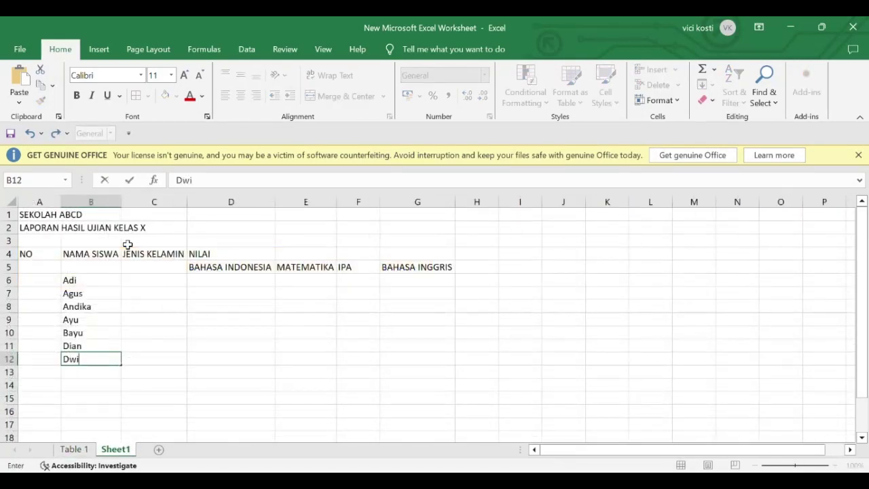
pyautogui.press('Return')
pyautogui.hotkey('ctrl', 'pageup')
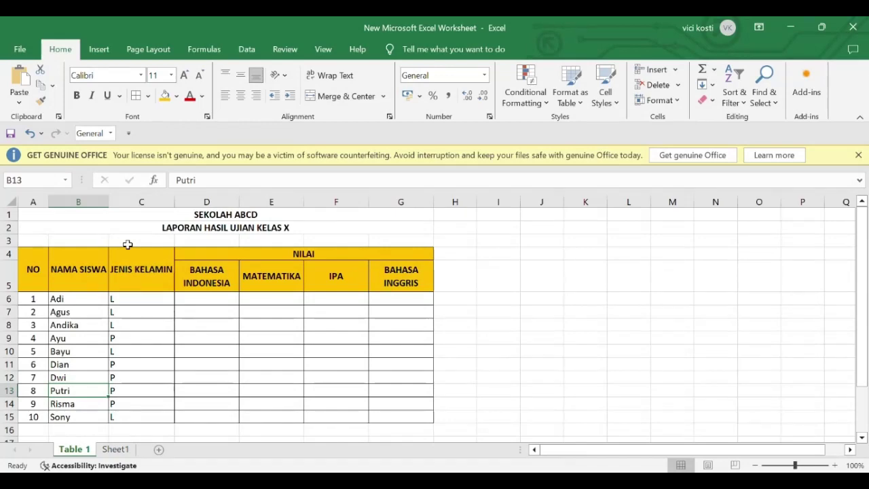
pyautogui.hotkey('ctrl', 'pagedown')
pyautogui.write('Putri')
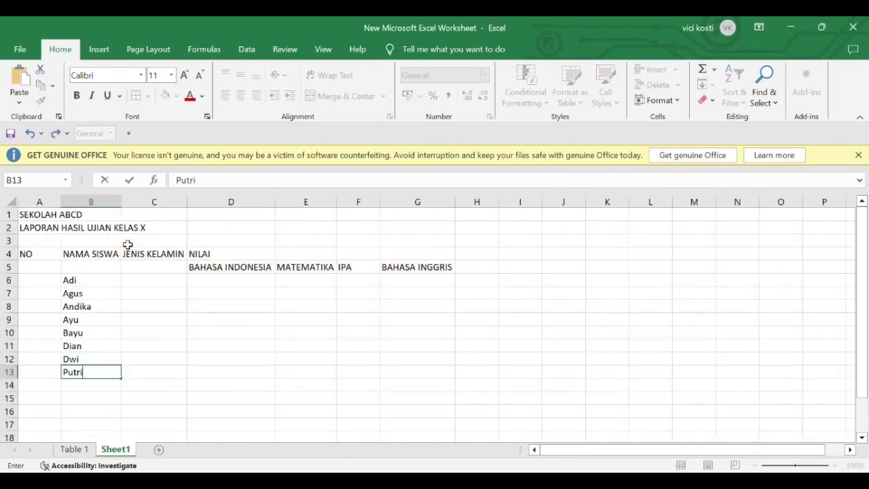
pyautogui.press('Return')
# Enter the ninth and tenth student names from Table 1 in cells B14 and B15 of Sheet1
pyautogui.hotkey('ctrl', 'pageup')
pyautogui.hotkey('ctrl', 'pagedown')
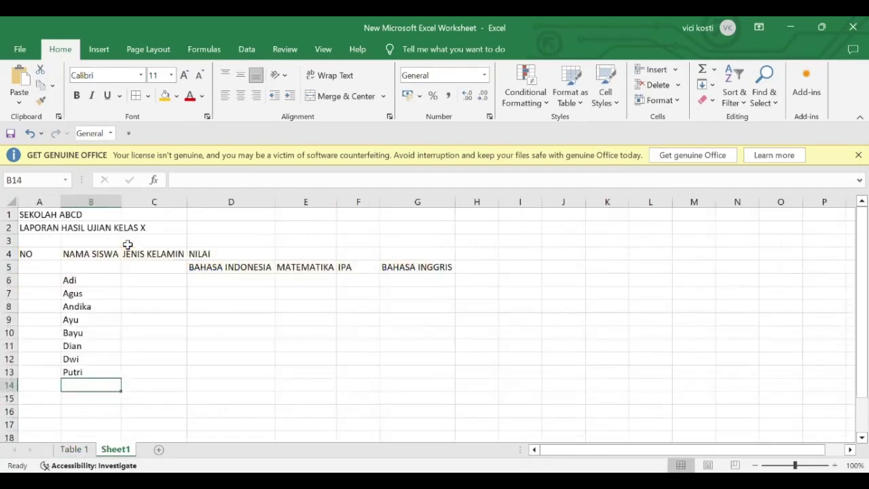
pyautogui.write('z')
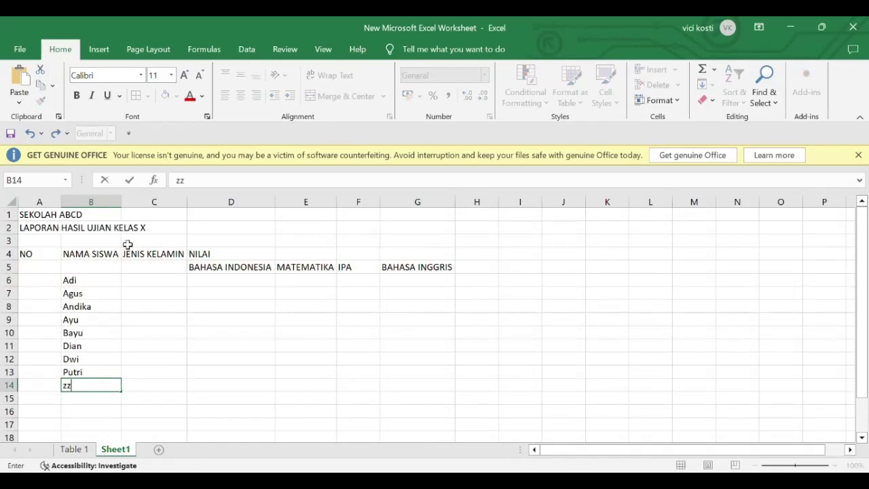
pyautogui.press('BackSpace')
pyautogui.write('Risma')
pyautogui.press('Return')
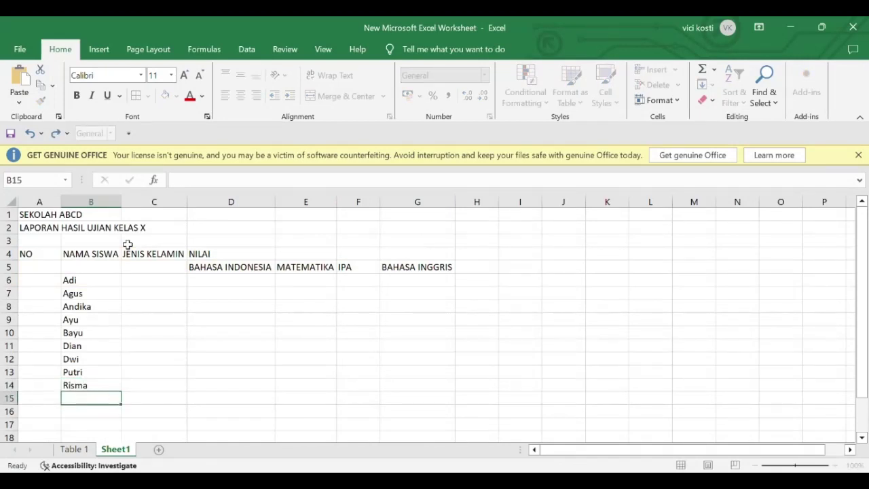
pyautogui.write('Soni')
pyautogui.press('Return')
# Correct the spelling of the student name in cell B15 so that it ends in y
pyautogui.press('Up')
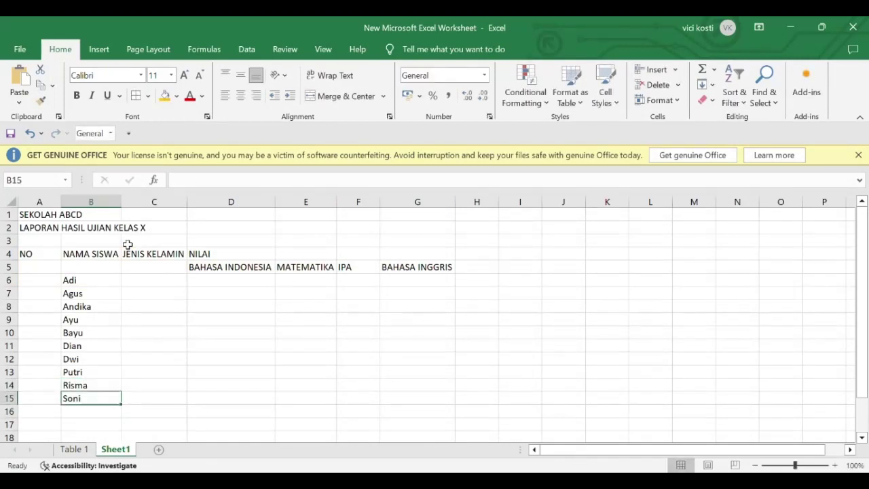
pyautogui.click(214, 182)
pyautogui.press('BackSpace')
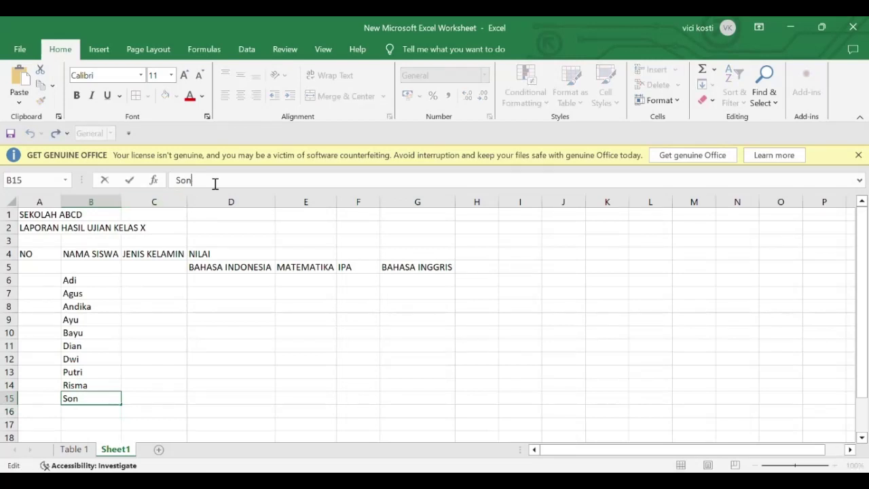
pyautogui.write('y')
pyautogui.press('Return')
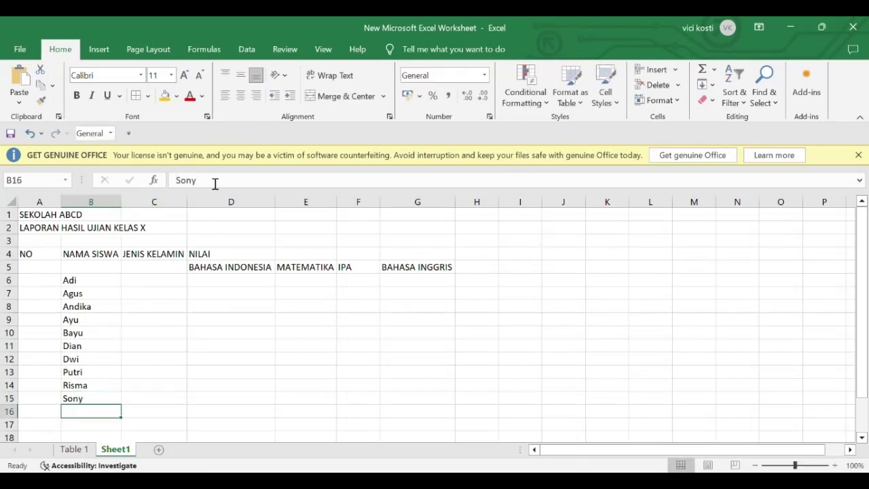
# Select the header block A4:G5 on the Table 1 sheet to examine its merged cells and formatting
pyautogui.hotkey('ctrl', 'pageup')
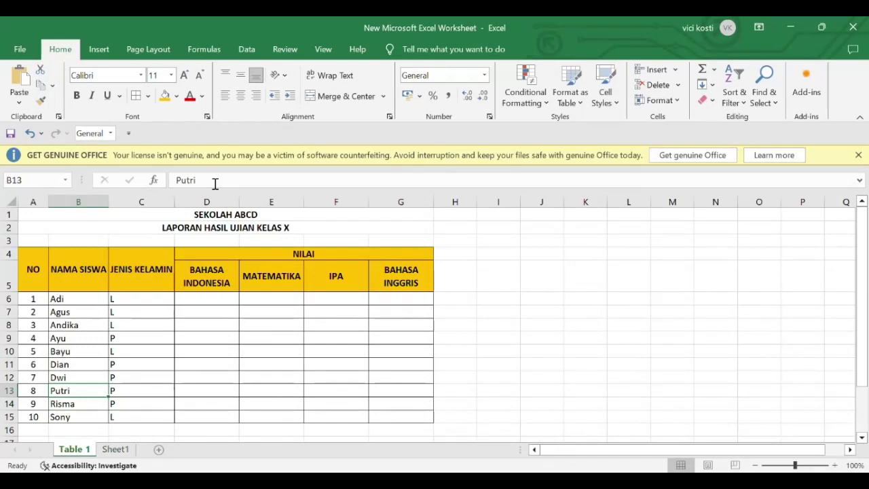
pyautogui.press('Up')
pyautogui.press('Up')
pyautogui.press('Up')
pyautogui.press('Up')
pyautogui.press('Up')
pyautogui.press('Up')
pyautogui.press('Up')
pyautogui.press('Up')
pyautogui.press('Left')
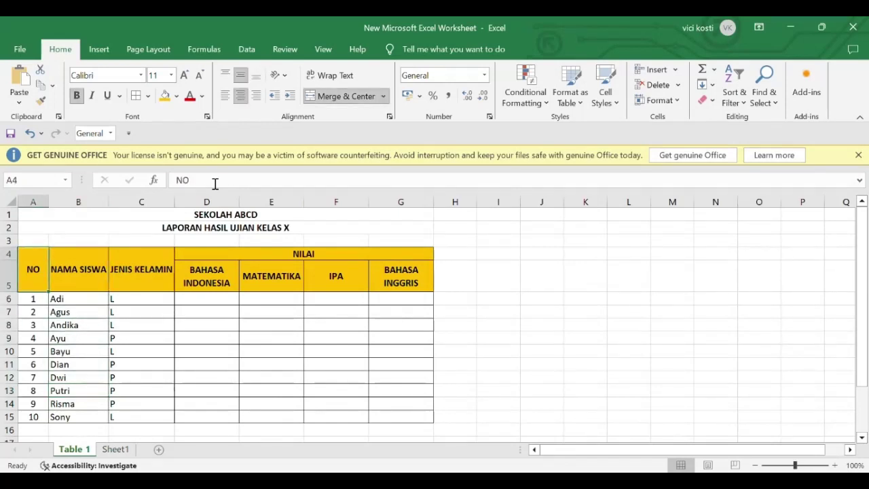
pyautogui.hotkey('shift', 'Right')
pyautogui.hotkey('shift', 'Right')
pyautogui.hotkey('shift', 'Right')
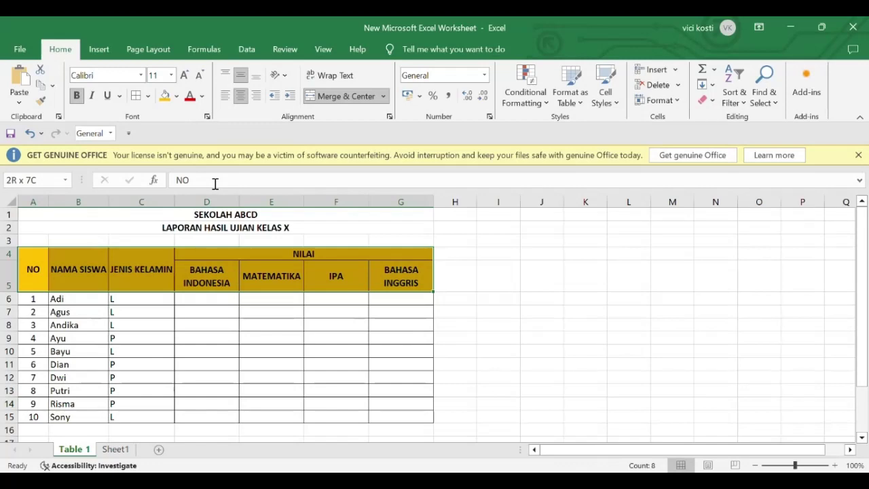
# Apply all borders to the table range A4:G15 on Sheet1
pyautogui.hotkey('ctrl', 'pagedown')
pyautogui.press('Up')
pyautogui.press('Up')
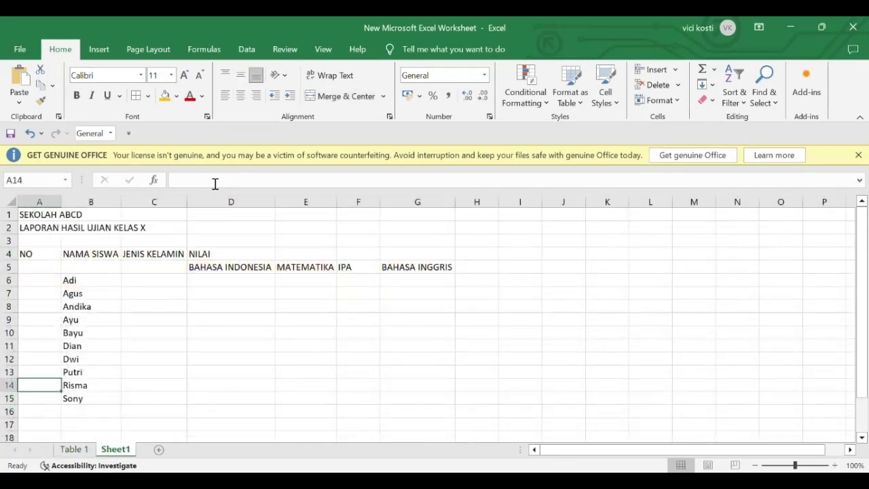
pyautogui.press('Up')
pyautogui.press('Up')
pyautogui.press('Up')
pyautogui.press('Up')
pyautogui.press('Up')
pyautogui.press('Up')
pyautogui.press('Up')
pyautogui.press('Up')
pyautogui.press('Up')
pyautogui.press('Up')
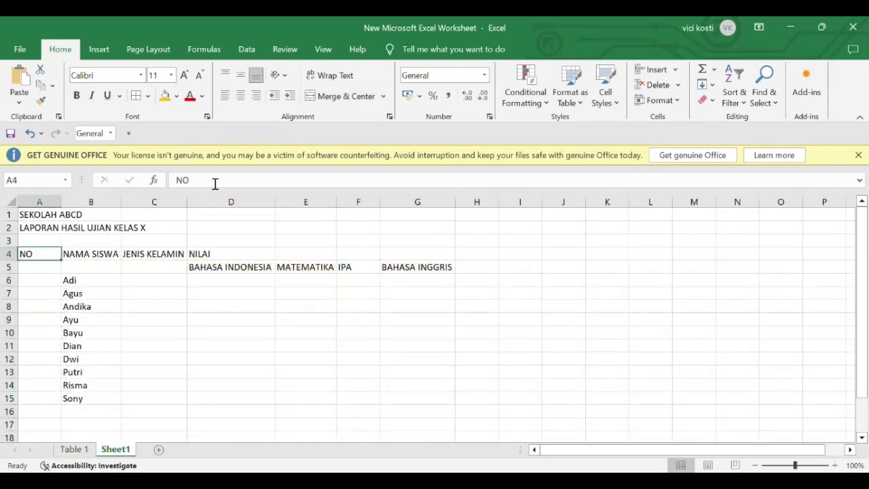
pyautogui.hotkey('shift', 'Right')
pyautogui.hotkey('shift', 'Down')
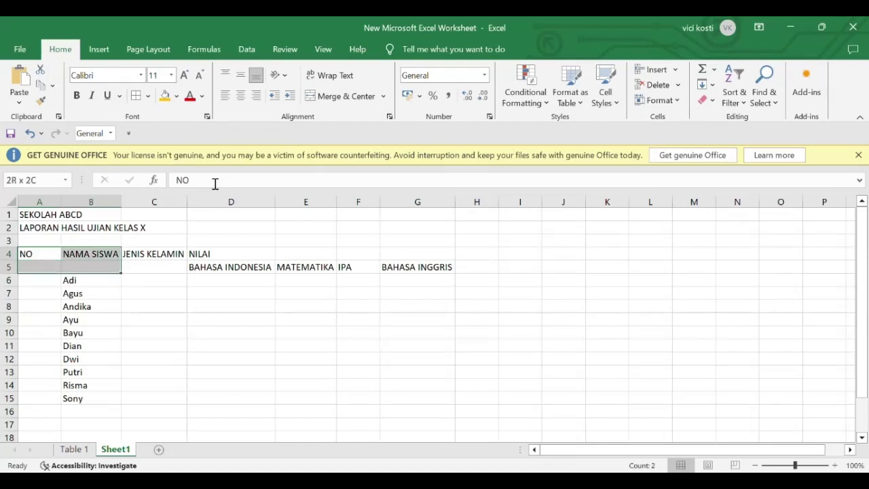
pyautogui.hotkey('shift', 'Right')
pyautogui.hotkey('shift', 'Right')
pyautogui.hotkey('shift', 'Right')
pyautogui.hotkey('shift', 'Right')
pyautogui.hotkey('shift', 'Right')
pyautogui.hotkey('shift', 'Right')
pyautogui.hotkey('shift', 'Left')
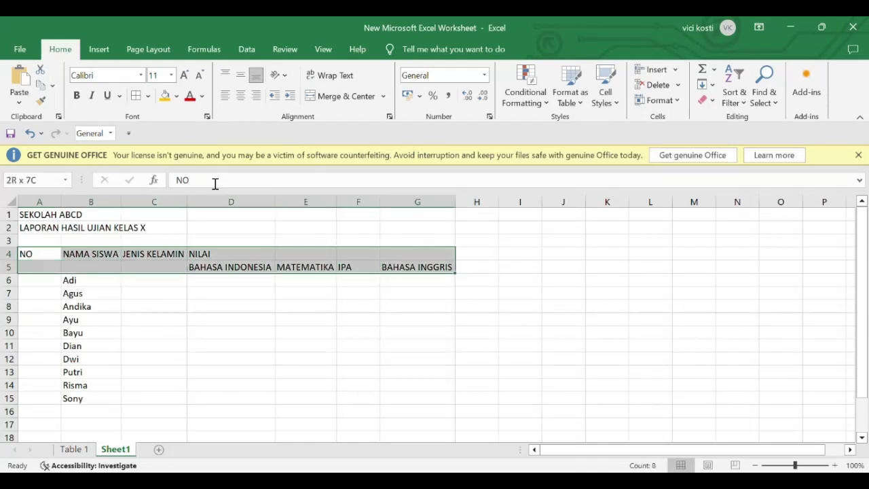
pyautogui.hotkey('shift', 'Down')
pyautogui.hotkey('shift', 'Down')
pyautogui.hotkey('shift', 'Down')
pyautogui.hotkey('shift', 'Down')
pyautogui.hotkey('shift', 'Down')
pyautogui.hotkey('shift', 'Down')
pyautogui.hotkey('shift', 'Down')
pyautogui.hotkey('shift', 'Down')
pyautogui.hotkey('shift', 'Down')
pyautogui.hotkey('shift', 'Down')
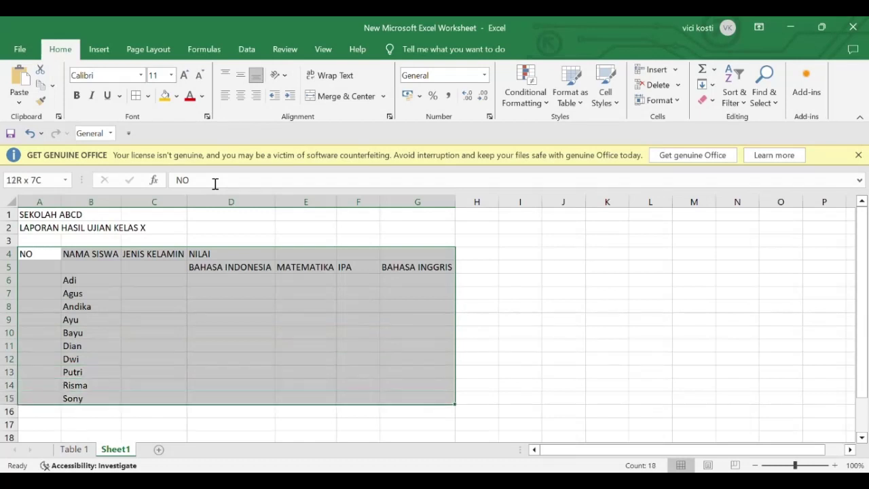
pyautogui.click(148, 99)
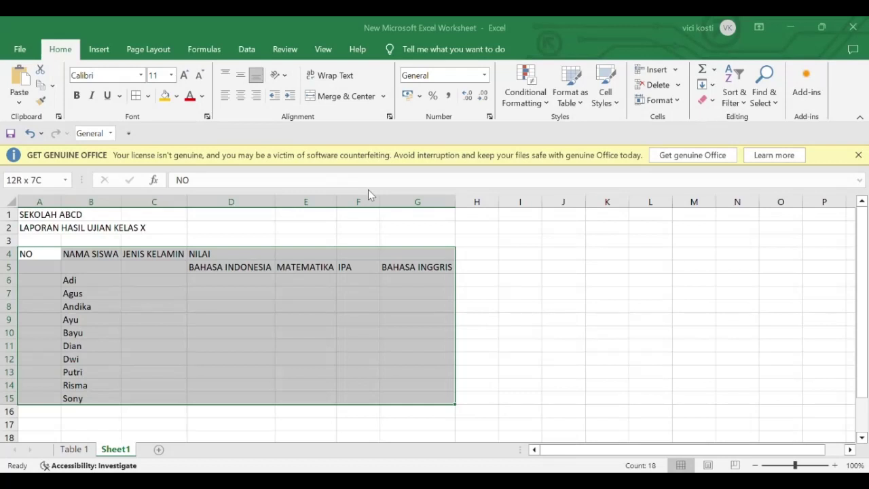
pyautogui.click(384, 433)
pyautogui.click(56, 272)
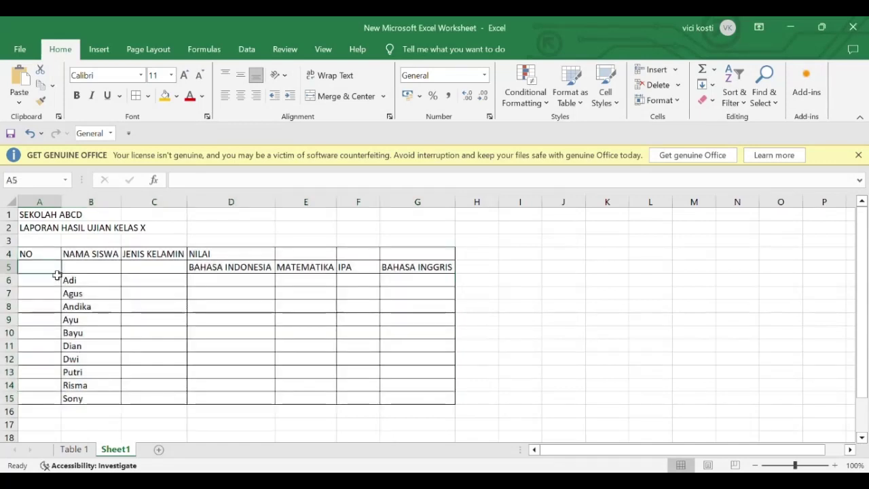
# Go through the header cells in rows 4 and 5 to examine which ones belong together for merging
pyautogui.press('Up')
pyautogui.press('Right')
pyautogui.press('Left')
pyautogui.press('Down')
pyautogui.press('Right')
pyautogui.press('Left')
pyautogui.press('Up')
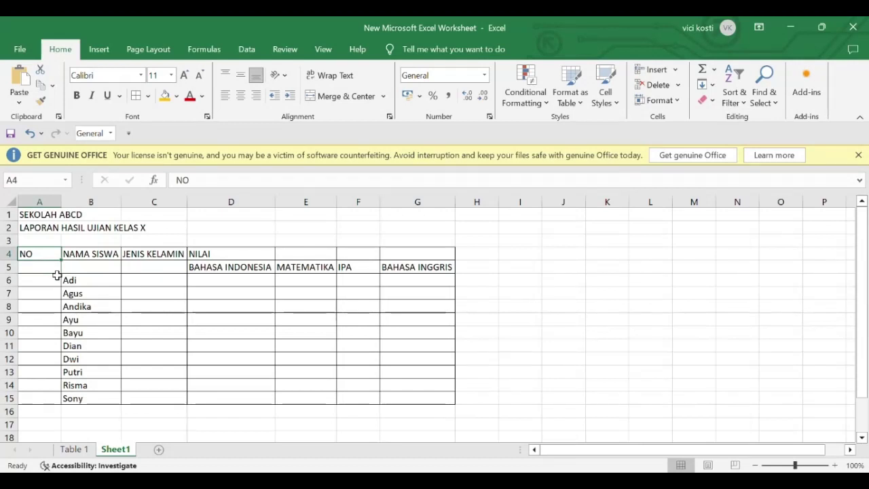
pyautogui.press('Down')
pyautogui.press('Right')
pyautogui.press('Right')
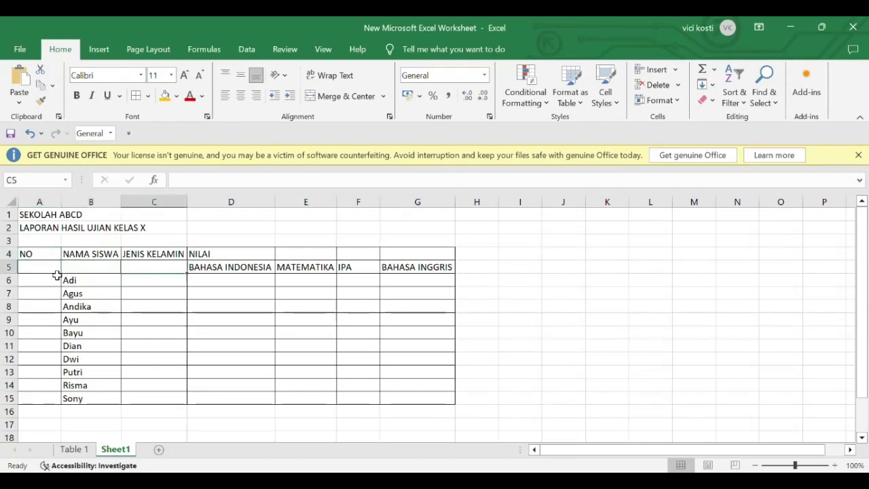
pyautogui.press('Right')
pyautogui.press('Up')
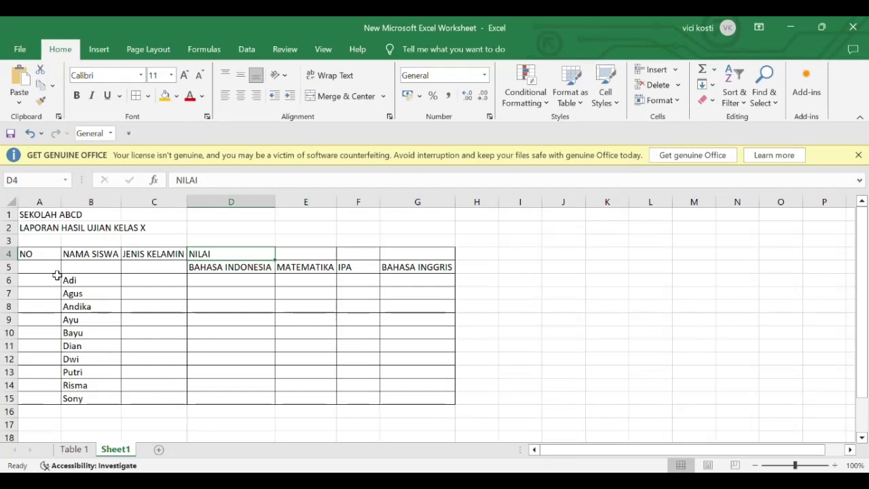
# Merge and center the NO, NAMA SISWA and JENIS KELAMIN headers, each across rows 4 and 5 of its own column
pyautogui.press('Left')
pyautogui.press('Left')
pyautogui.press('Left')
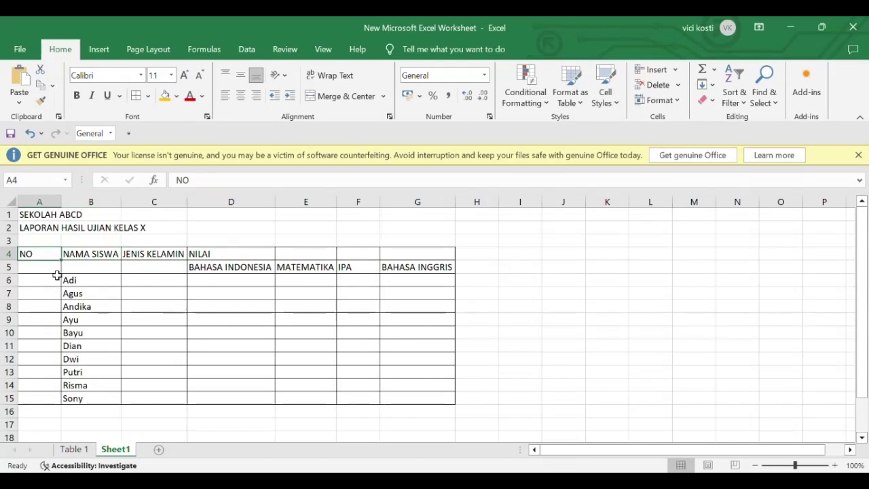
pyautogui.hotkey('shift', 'Down')
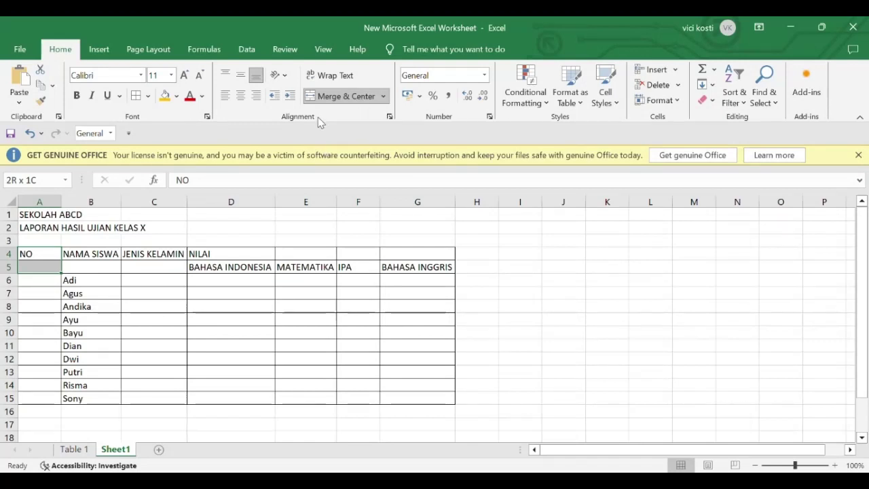
pyautogui.click(332, 95)
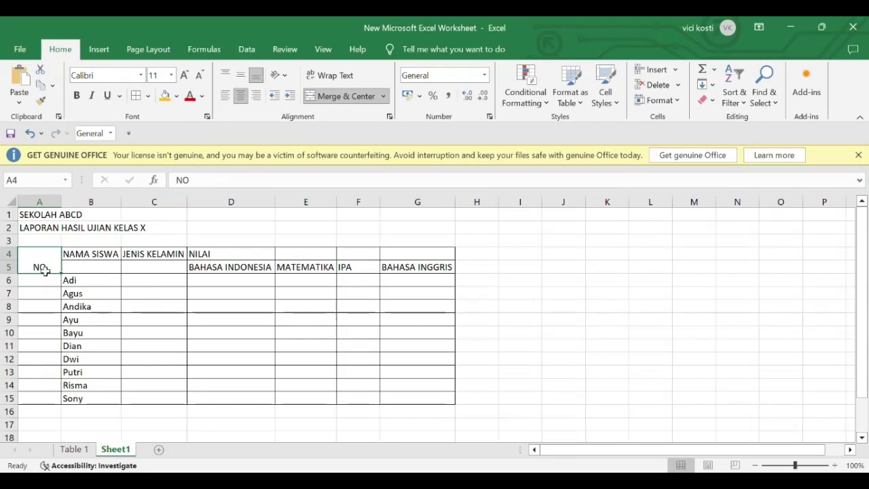
pyautogui.moveTo(76, 260); pyautogui.dragTo(81, 260)
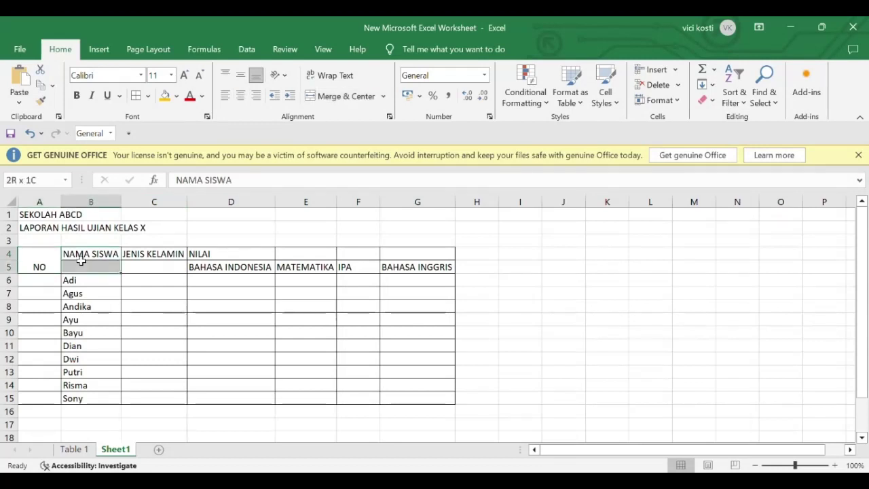
pyautogui.click(329, 102)
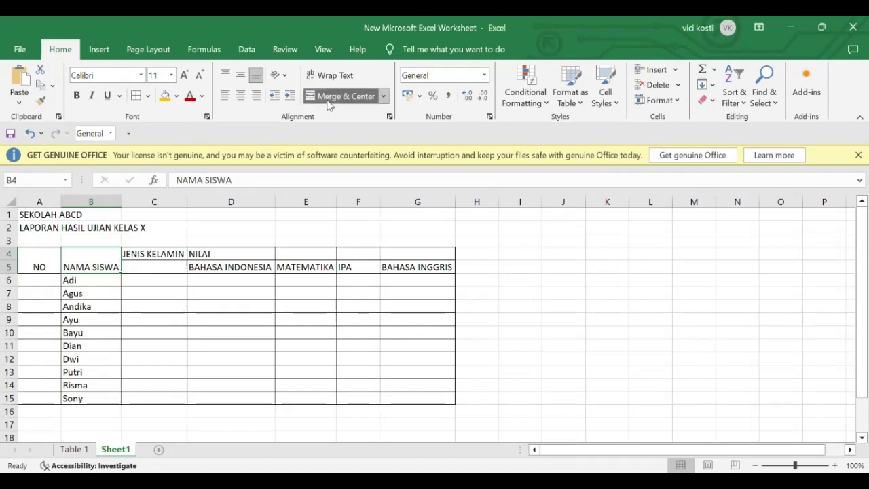
pyautogui.press('Right')
pyautogui.hotkey('shift', 'Down')
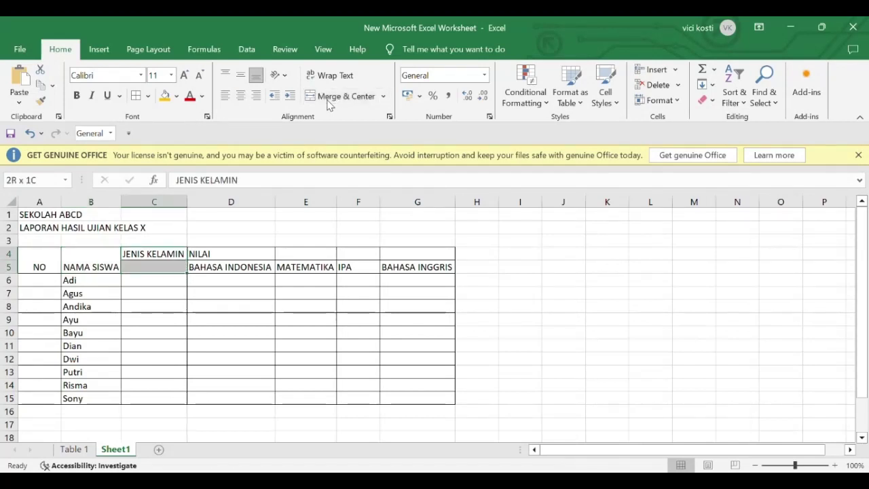
pyautogui.click(329, 101)
# Merge and center the NILAI header across D4:G4
pyautogui.click(230, 258)
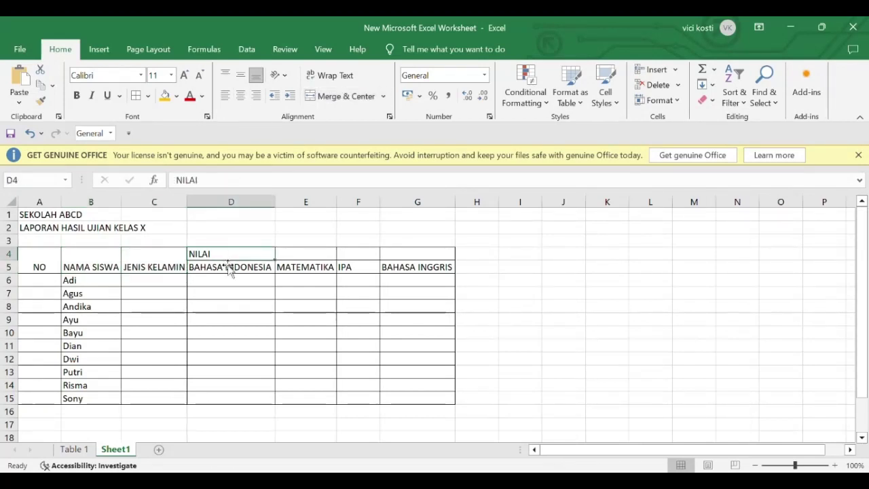
pyautogui.hotkey('shift', 'Right')
pyautogui.hotkey('shift', 'Right')
pyautogui.hotkey('shift', 'Right')
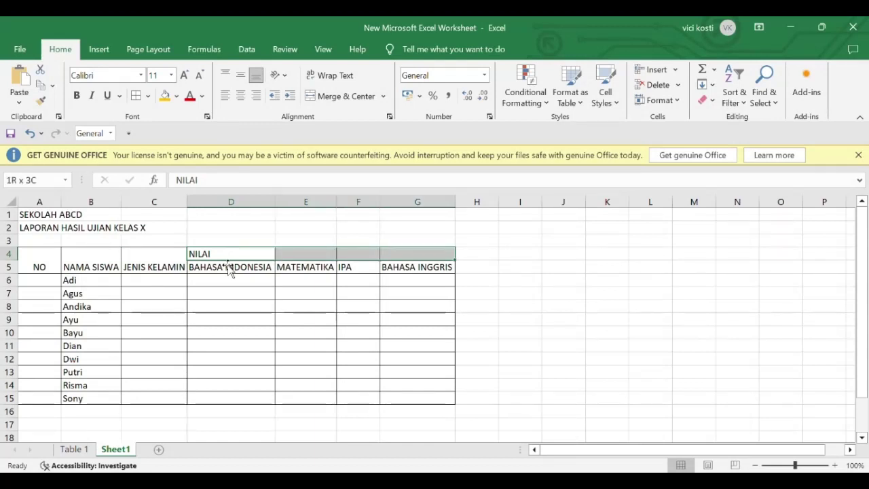
pyautogui.click(346, 96)
# Center the text of the header block A4:G5 both vertically and horizontally
pyautogui.press('Down')
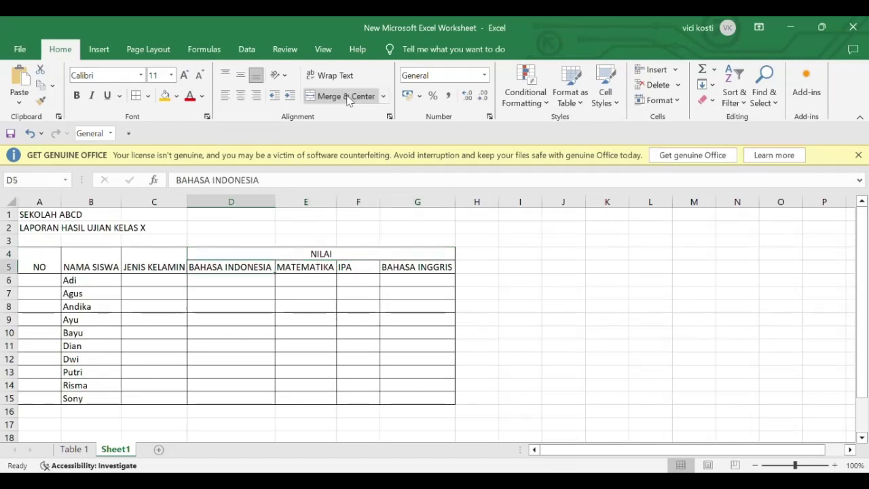
pyautogui.press('Left')
pyautogui.press('Left')
pyautogui.press('Left')
pyautogui.hotkey('shift', 'Right')
pyautogui.hotkey('shift', 'Right')
pyautogui.hotkey('shift', 'Right')
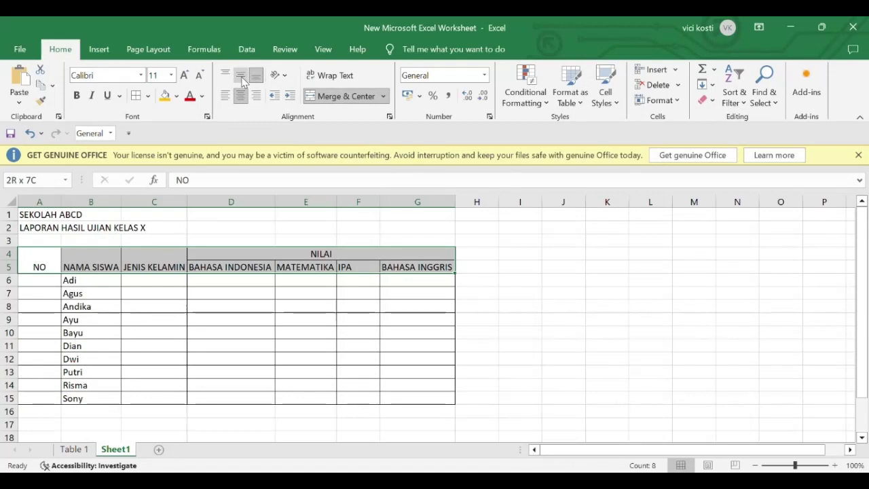
pyautogui.click(242, 79)
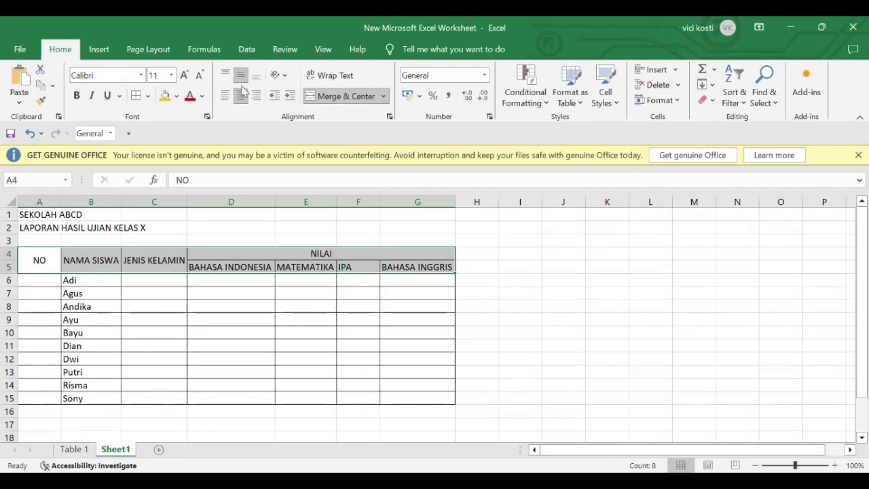
pyautogui.click(241, 95)
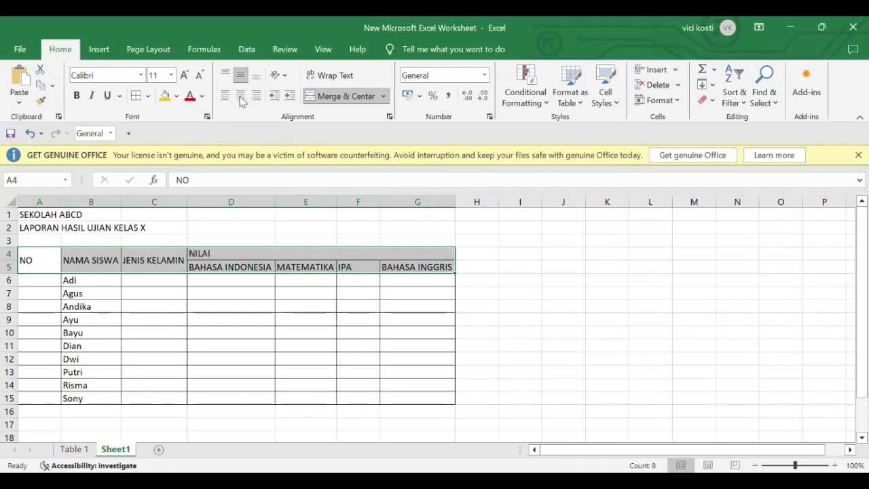
pyautogui.click(241, 96)
pyautogui.click(216, 283)
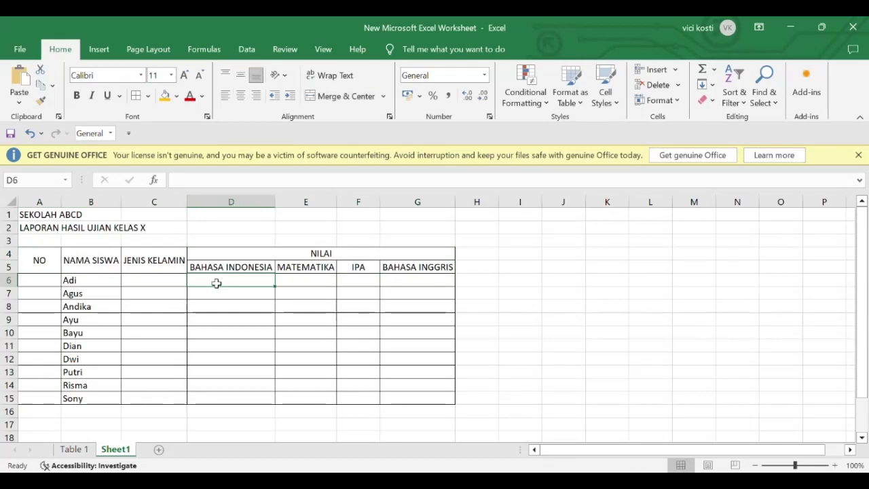
# Select the student numbers in A6:A15 on the Table 1 sheet to examine the numbering
pyautogui.press('Left')
pyautogui.press('Left')
pyautogui.press('Up')
pyautogui.press('Left')
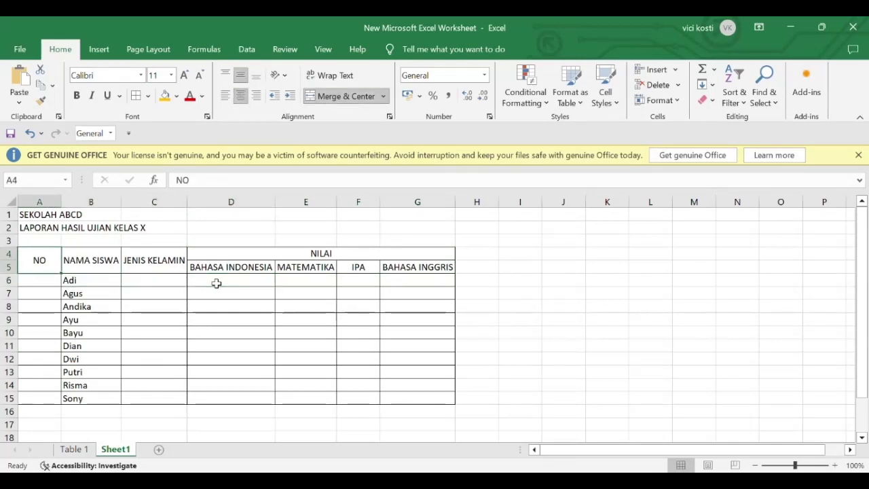
pyautogui.hotkey('ctrl', 'pageup')
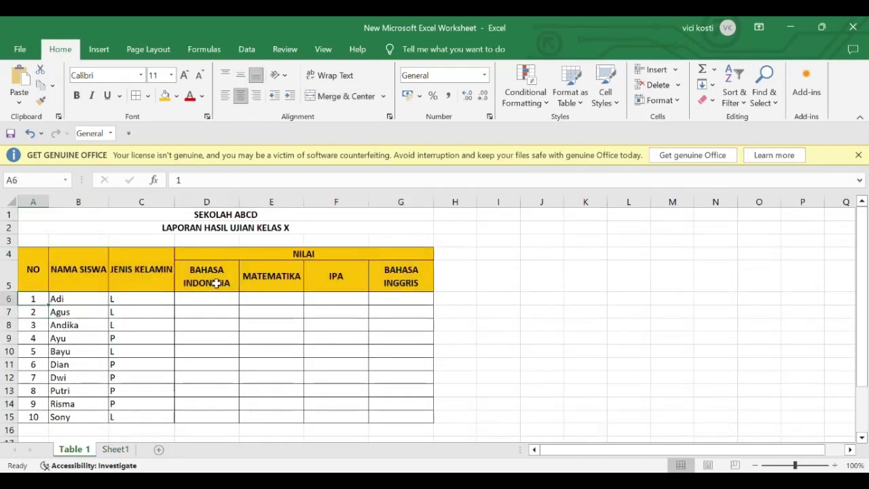
pyautogui.hotkey('ctrl', 'shift', 'Down')
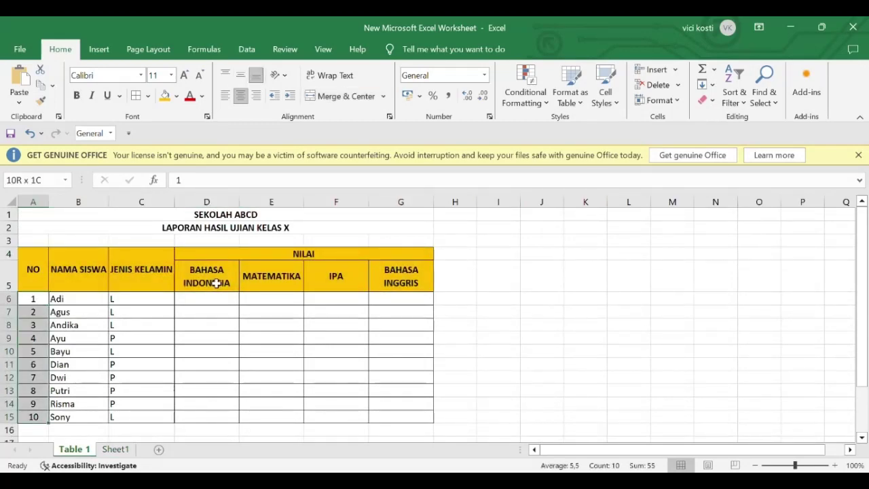
# Enter 1 in cell A6 and 2 in cell A7 of Sheet1
pyautogui.hotkey('ctrl', 'pagedown')
pyautogui.press('Down')
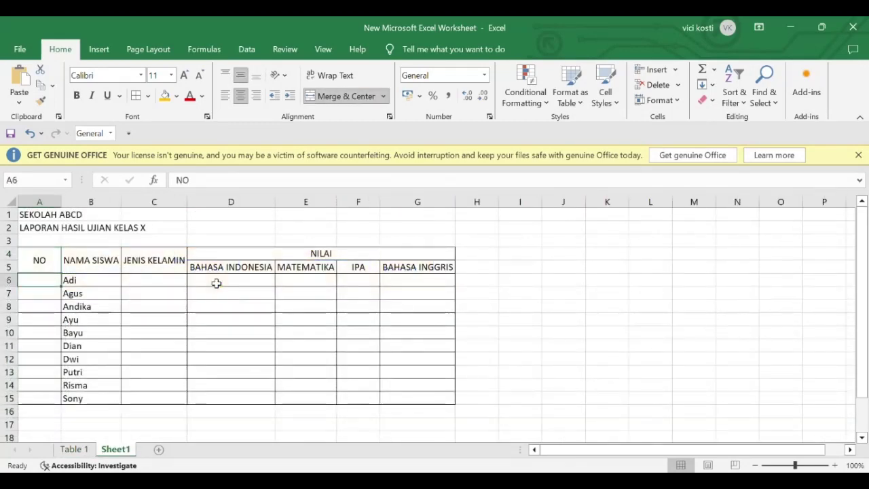
pyautogui.write('1')
pyautogui.press('Return')
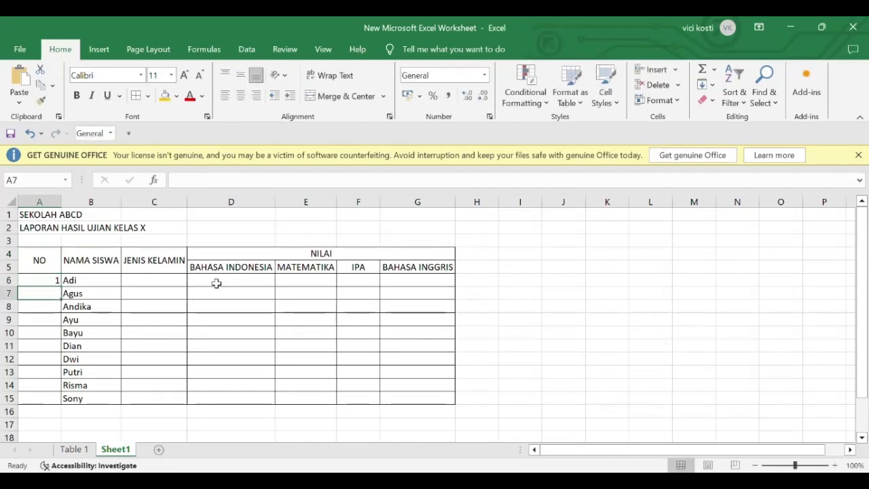
pyautogui.write('2')
pyautogui.press('Return')
# Fill the number series from A6:A7 down to A15
pyautogui.press('Up')
pyautogui.press('Up')
pyautogui.hotkey('shift', 'Down')
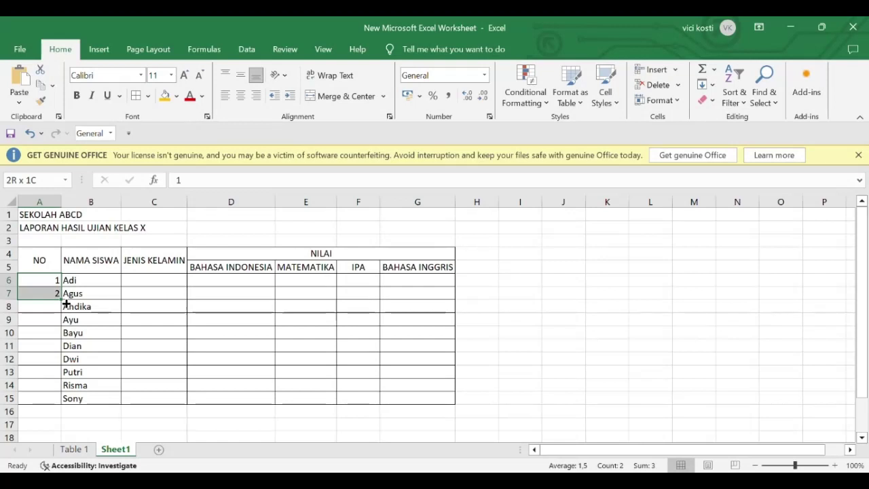
pyautogui.moveTo(65, 303); pyautogui.dragTo(69, 405)
# Clear the filled numbers in A8:A15
pyautogui.click(54, 306)
pyautogui.hotkey('ctrl', 'shift', 'Down')
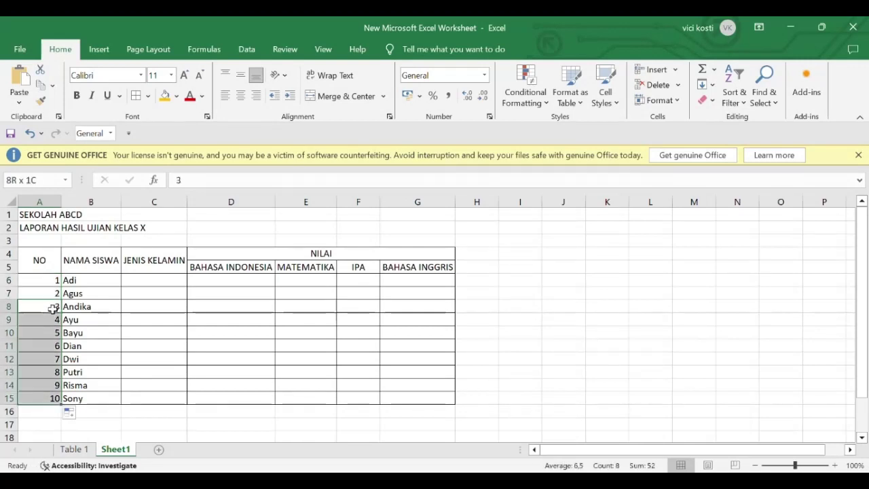
pyautogui.press('Delete')
# Auto-fill the numbering from A6:A7 down to the last student row so it runs from 1 to 10
pyautogui.press('Up')
pyautogui.press('Up')
pyautogui.hotkey('shift', 'Down')
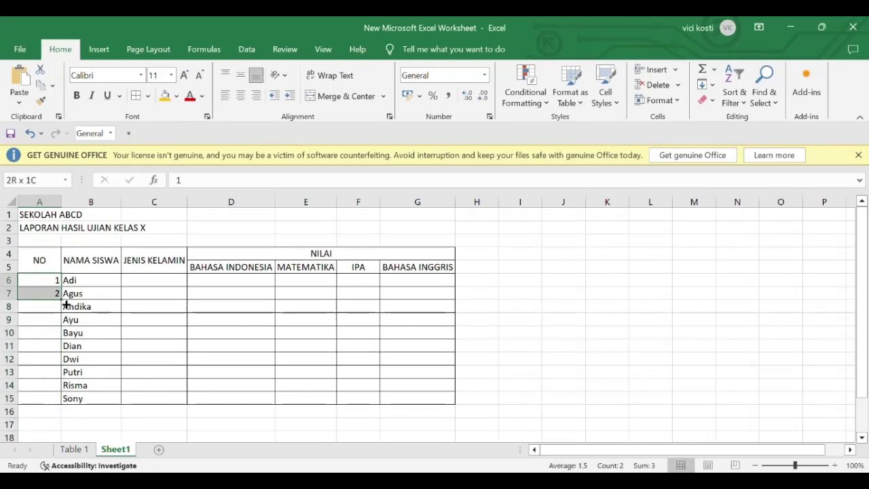
pyautogui.doubleClick(64, 303)
pyautogui.press('Down')
pyautogui.press('Down')
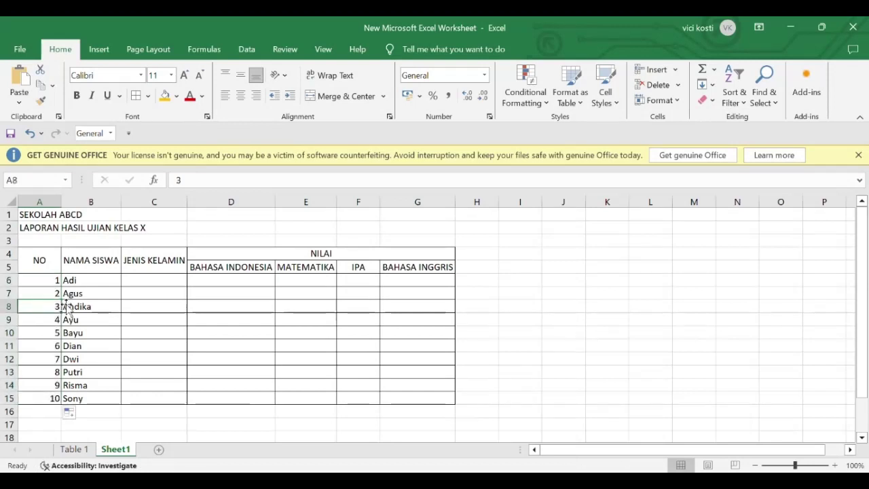
# Center the student numbers in A6:A15 horizontally
pyautogui.hotkey('ctrl', 'Down')
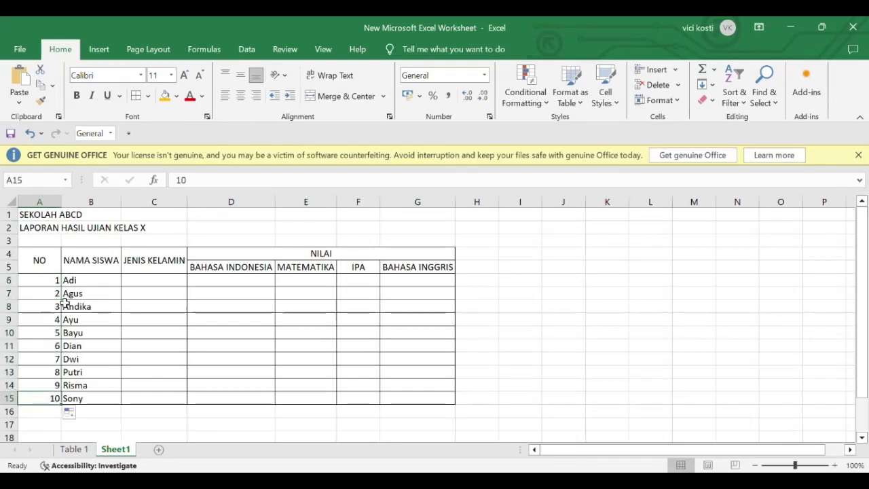
pyautogui.hotkey('ctrl', 'Up')
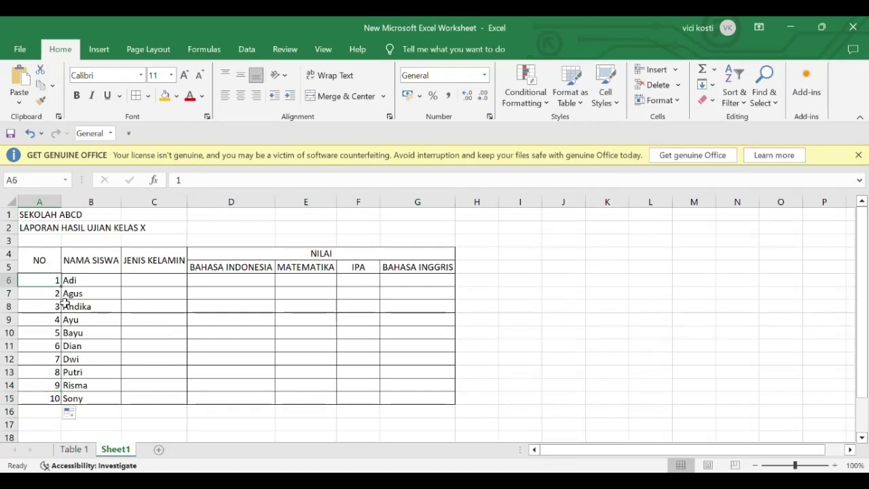
pyautogui.hotkey('ctrl', 'Up')
pyautogui.press('Down')
pyautogui.hotkey('ctrl', 'shift', 'Down')
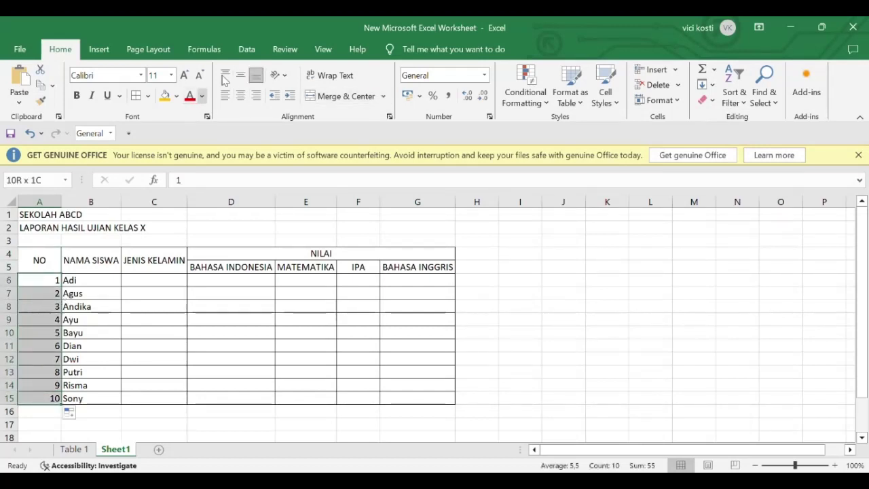
pyautogui.click(242, 96)
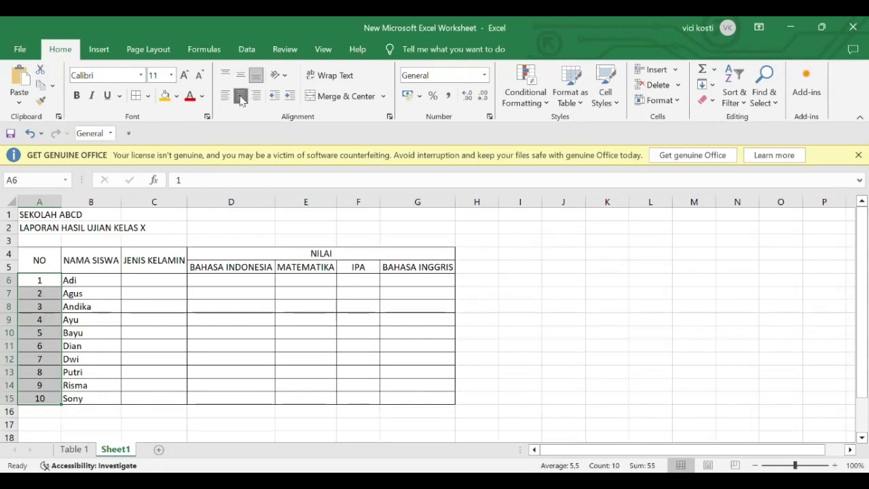
# Fill the table header cells A4:G5 with a gold background colour
pyautogui.click(49, 272)
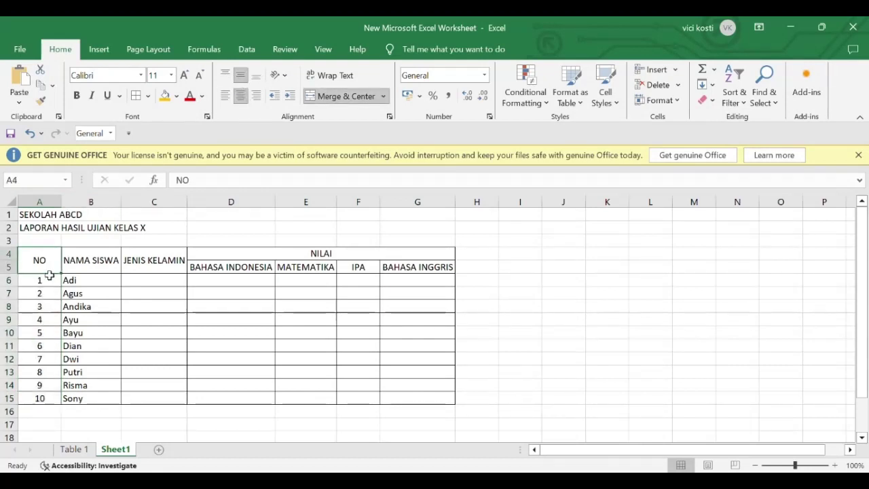
pyautogui.hotkey('shift', 'Right')
pyautogui.hotkey('shift', 'Right')
pyautogui.hotkey('shift', 'Right')
pyautogui.hotkey('shift', 'Right')
pyautogui.hotkey('shift', 'Left')
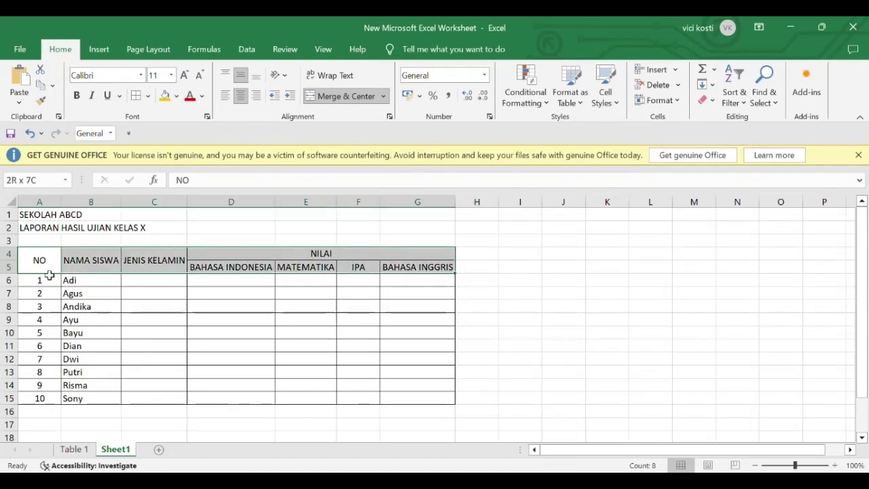
pyautogui.click(165, 96)
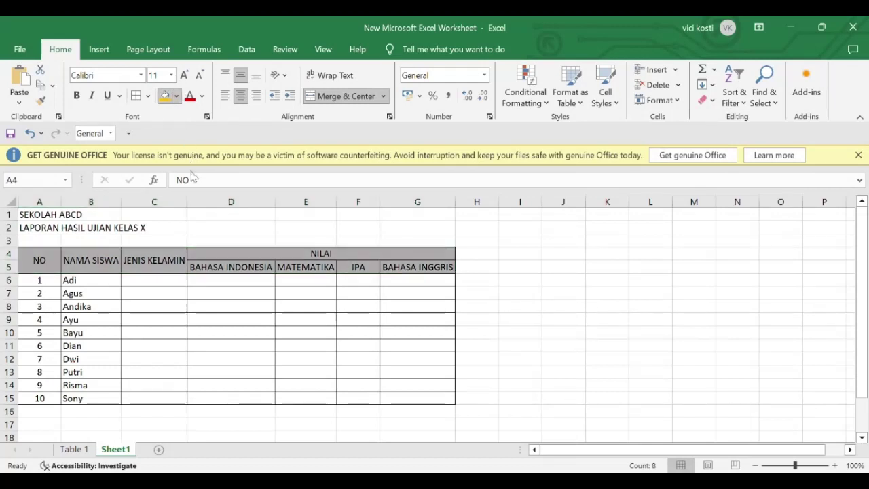
pyautogui.click(191, 211)
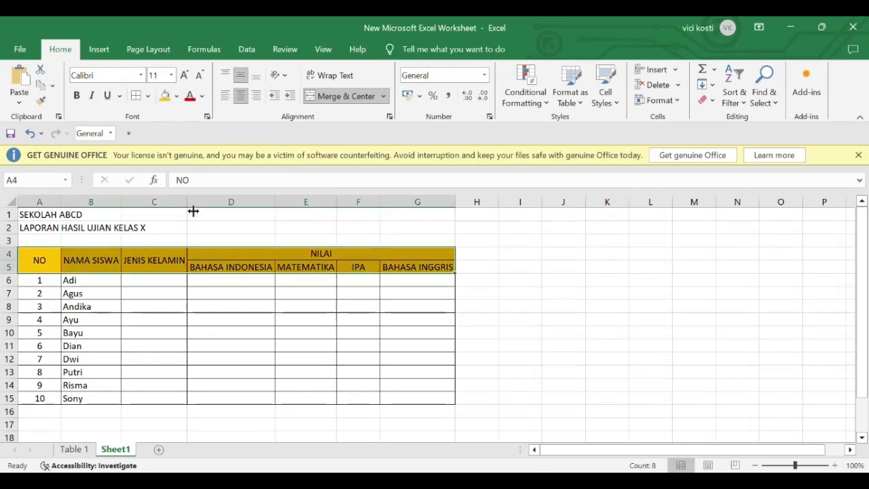
# Examine the header formatting on the Table 1 sheet and return to Sheet1
pyautogui.hotkey('ctrl', 'pageup')
pyautogui.press('Down')
pyautogui.press('Up')
pyautogui.press('Up')
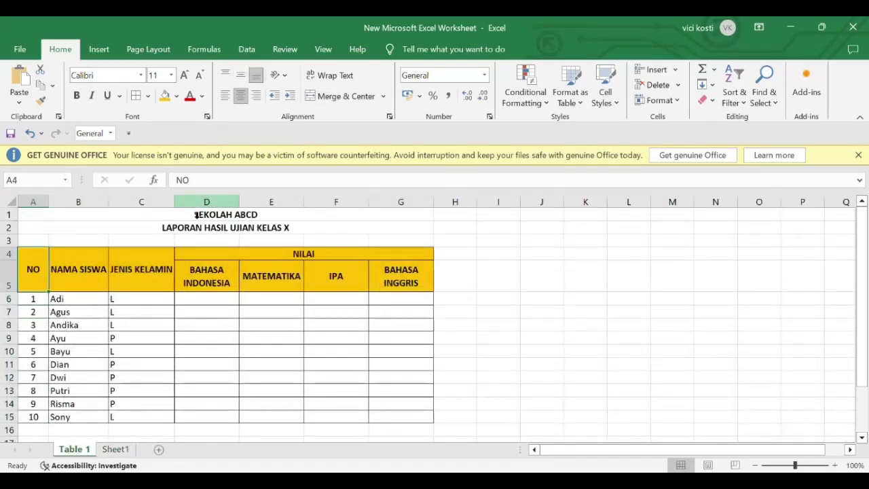
pyautogui.press('Down')
pyautogui.press('Up')
pyautogui.press('Right')
pyautogui.press('Right')
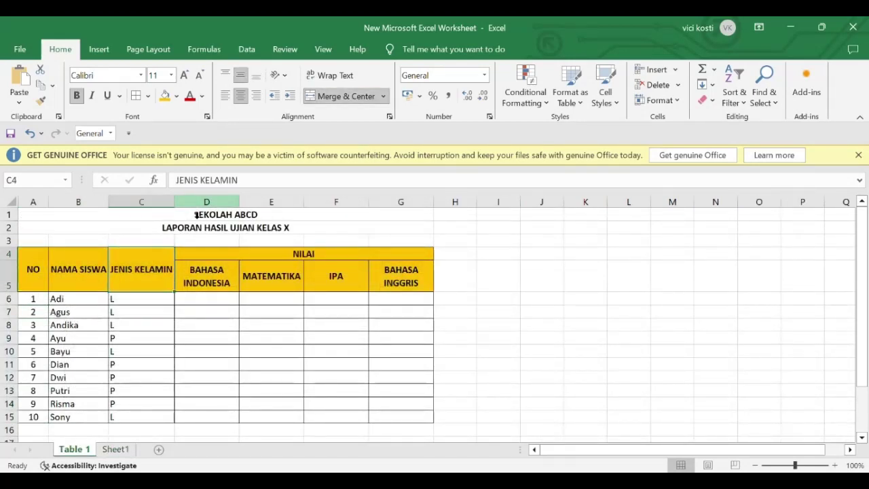
pyautogui.hotkey('ctrl', 'pagedown')
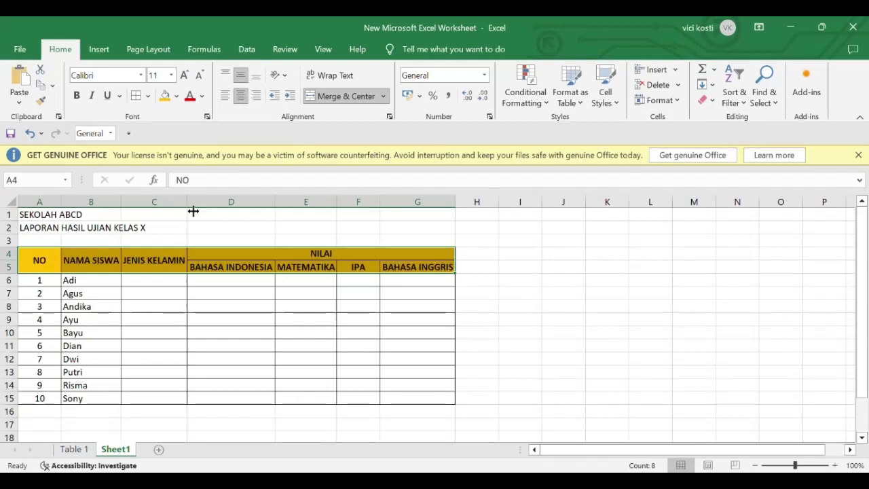
# Make the header text in A4:G5 bold
pyautogui.hotkey('ctrl', 'b')
pyautogui.hotkey('ctrl', 'b')
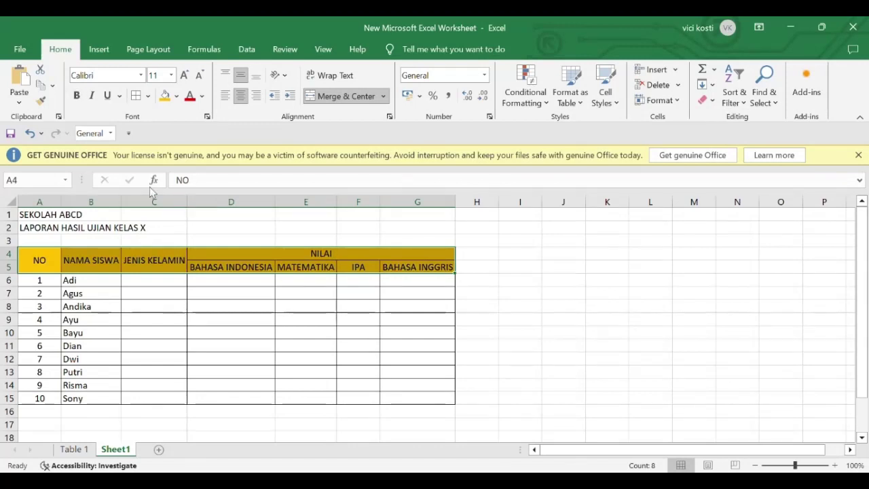
pyautogui.click(76, 97)
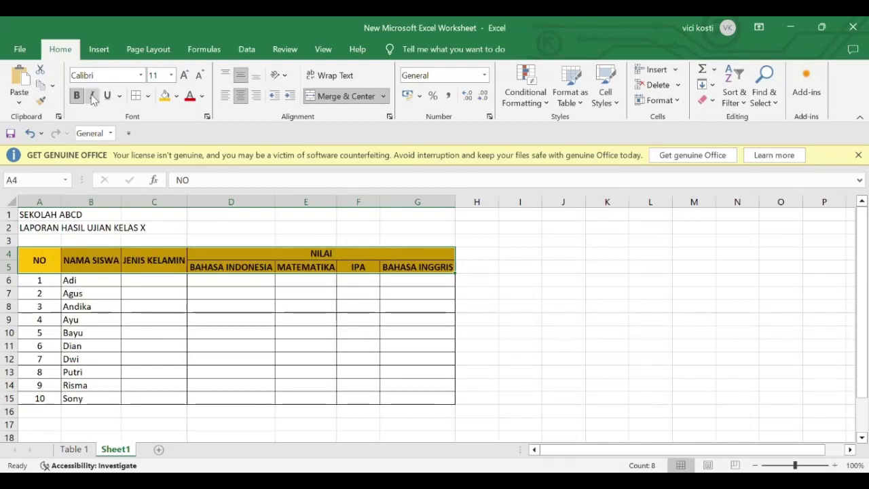
# Try italic and underline on the header cells A4:G5, and remove both again
pyautogui.click(93, 98)
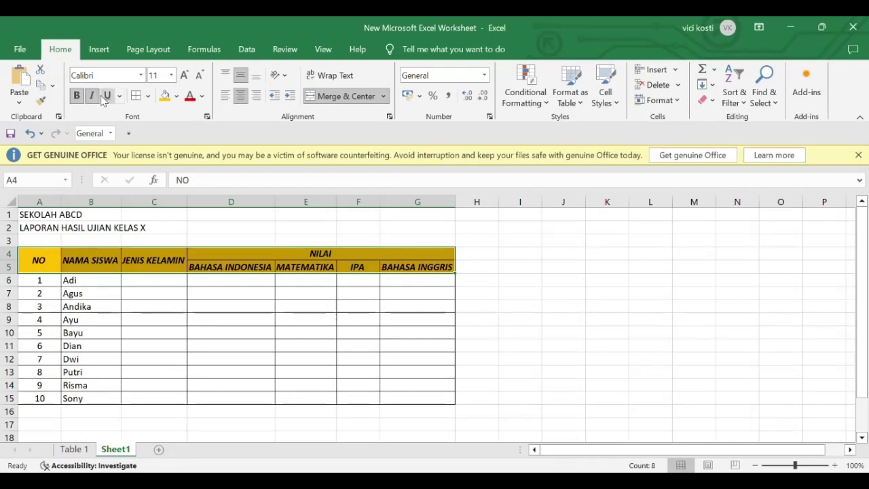
pyautogui.click(104, 98)
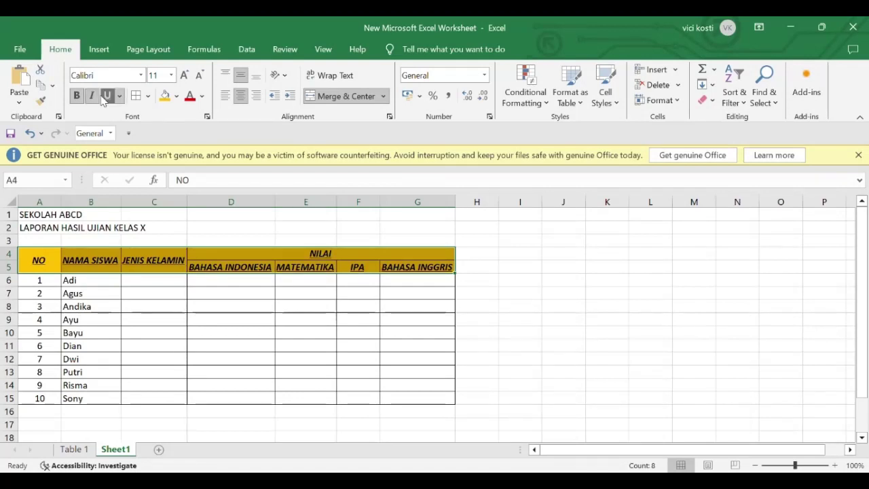
pyautogui.click(107, 97)
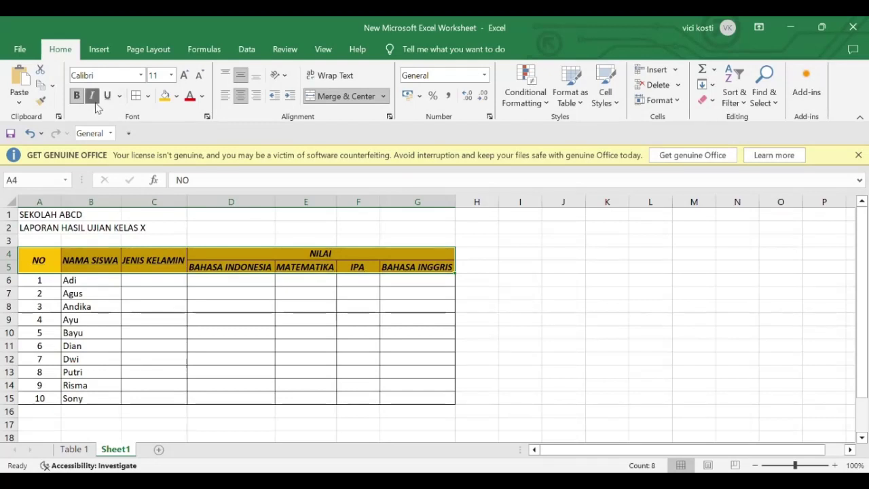
pyautogui.click(95, 101)
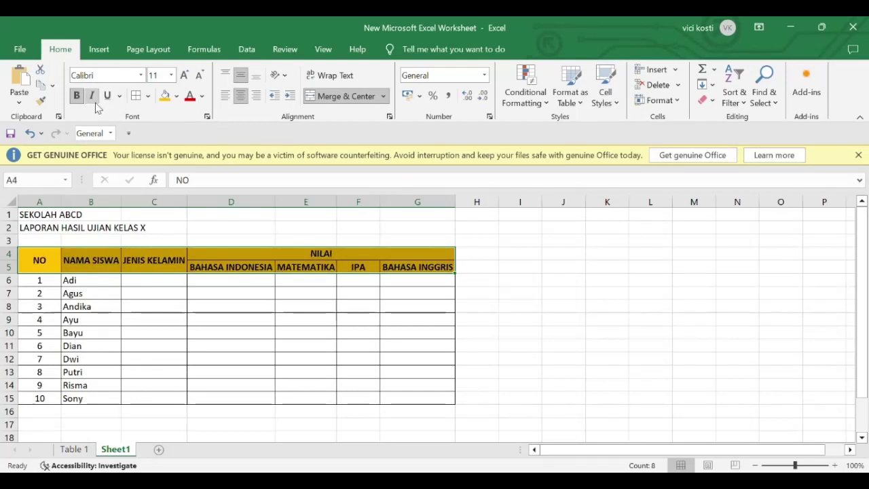
# Merge and center the title SEKOLAH ABCD across A1:G1
pyautogui.click(108, 300)
pyautogui.press('Up')
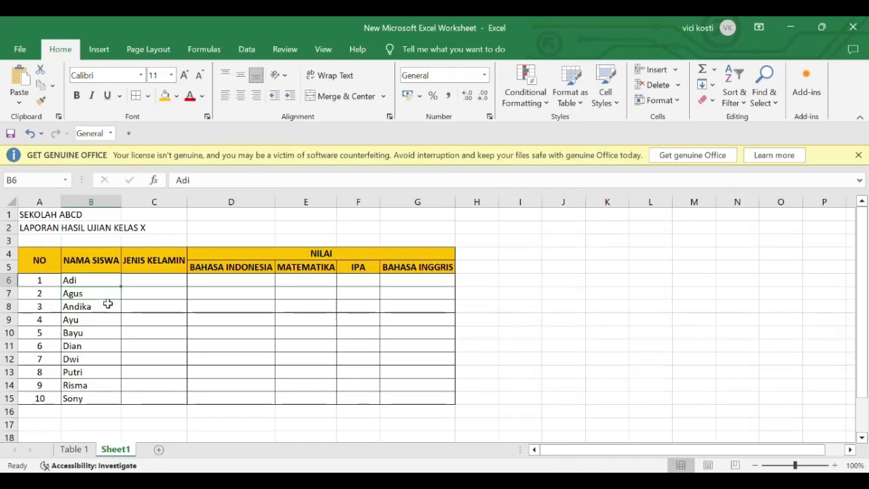
pyautogui.press('Up')
pyautogui.press('Up')
pyautogui.press('Up')
pyautogui.press('Left')
pyautogui.press('Up')
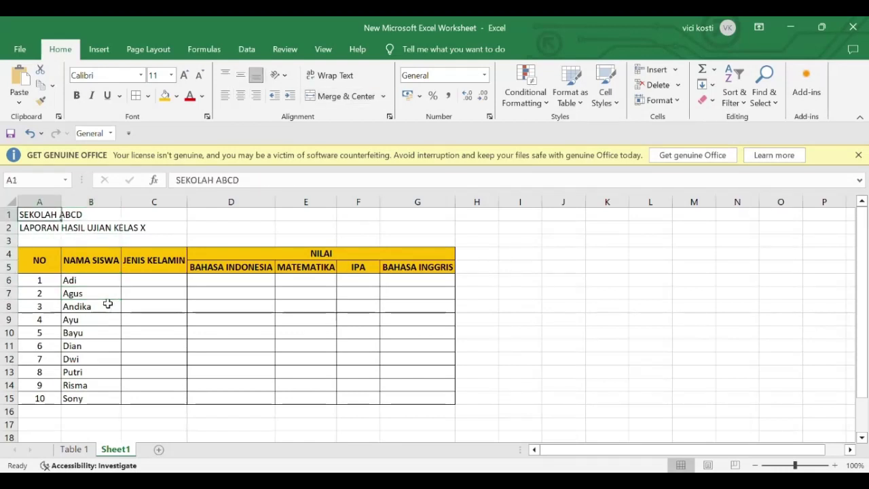
pyautogui.press('Down')
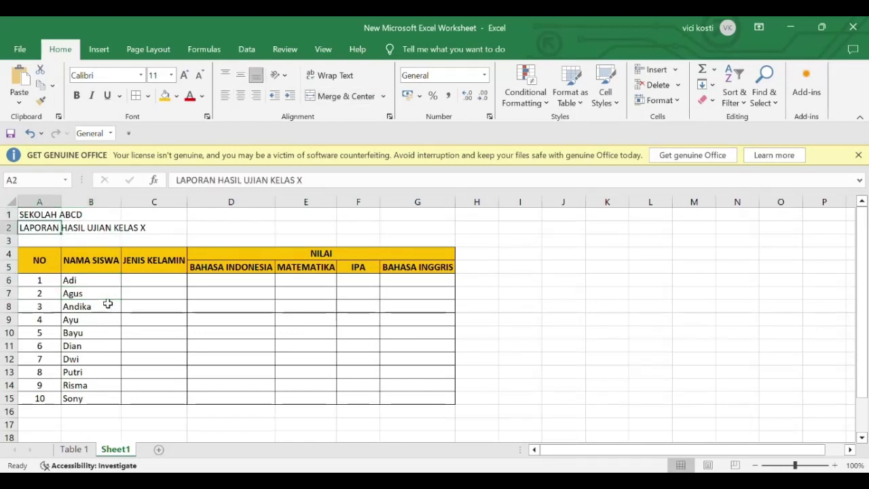
pyautogui.press('Up')
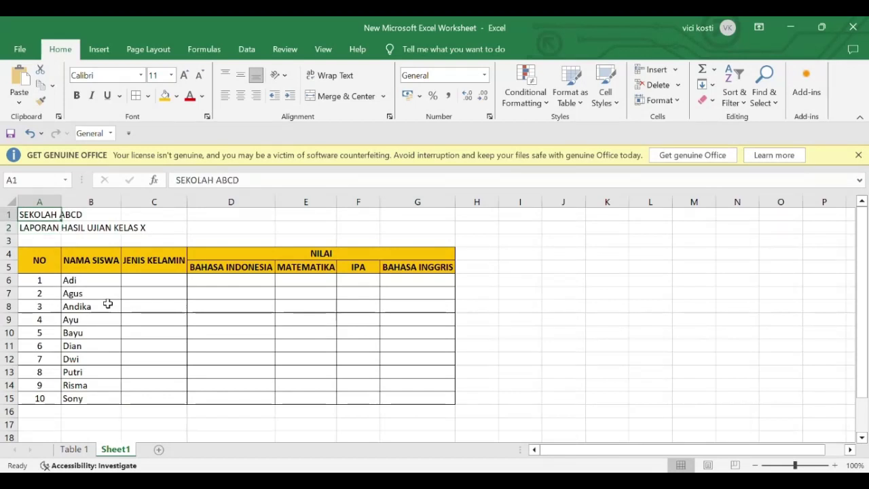
pyautogui.hotkey('shift', 'Right')
pyautogui.hotkey('shift', 'Right')
pyautogui.hotkey('shift', 'Right')
pyautogui.hotkey('shift', 'Right')
pyautogui.hotkey('shift', 'Right')
pyautogui.hotkey('shift', 'Right')
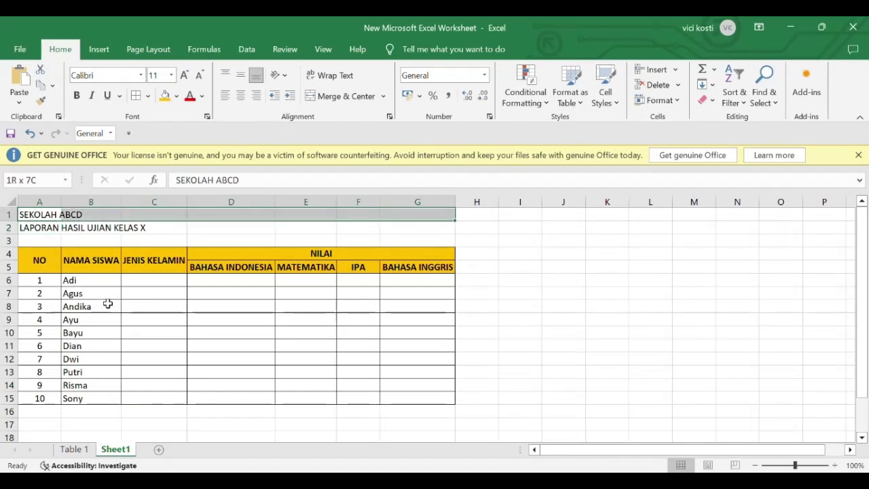
pyautogui.click(354, 100)
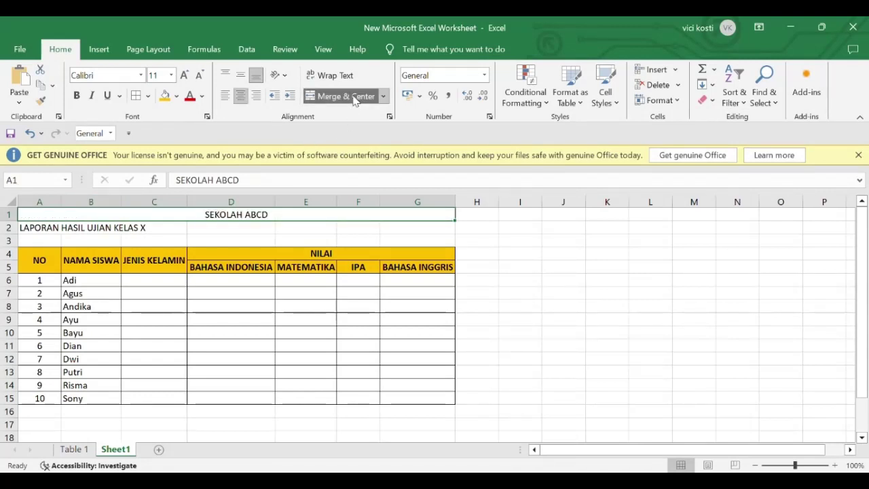
# Merge and center the subtitle LAPORAN HASIL UJIAN KELAS X across A2:G2
pyautogui.press('Down')
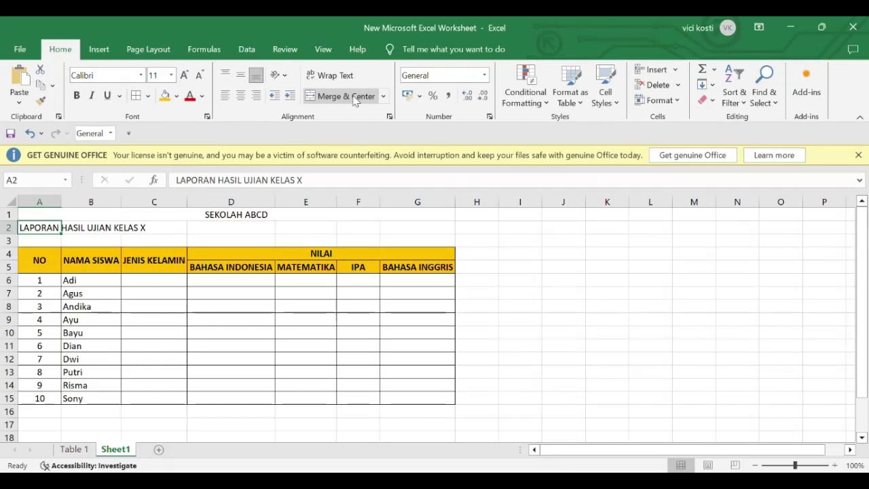
pyautogui.hotkey('shift', 'Right')
pyautogui.hotkey('shift', 'Right')
pyautogui.hotkey('shift', 'Right')
pyautogui.hotkey('shift', 'Right')
pyautogui.hotkey('shift', 'Right')
pyautogui.hotkey('shift', 'Right')
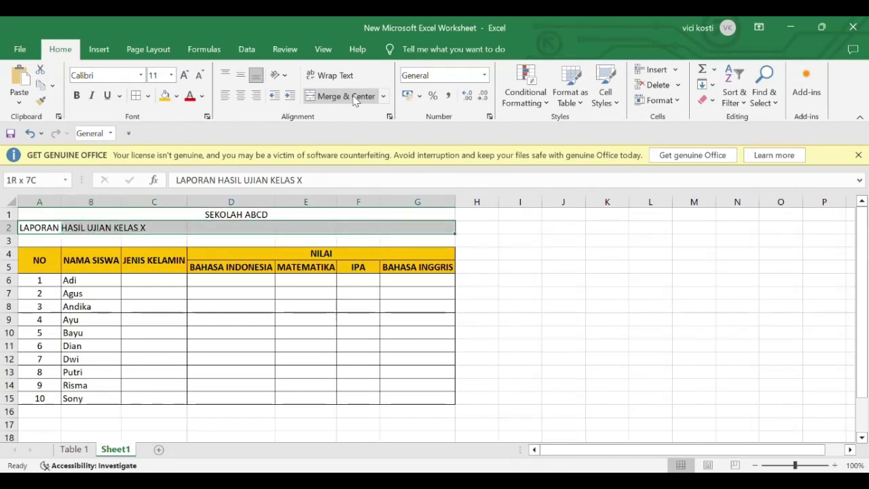
pyautogui.click(353, 100)
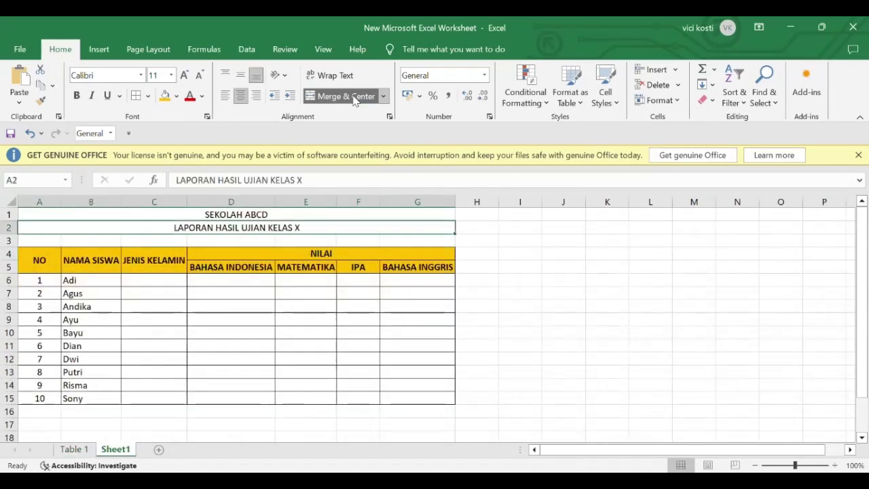
# Make both merged title rows, 1 and 2, bold
pyautogui.hotkey('shift', 'Up')
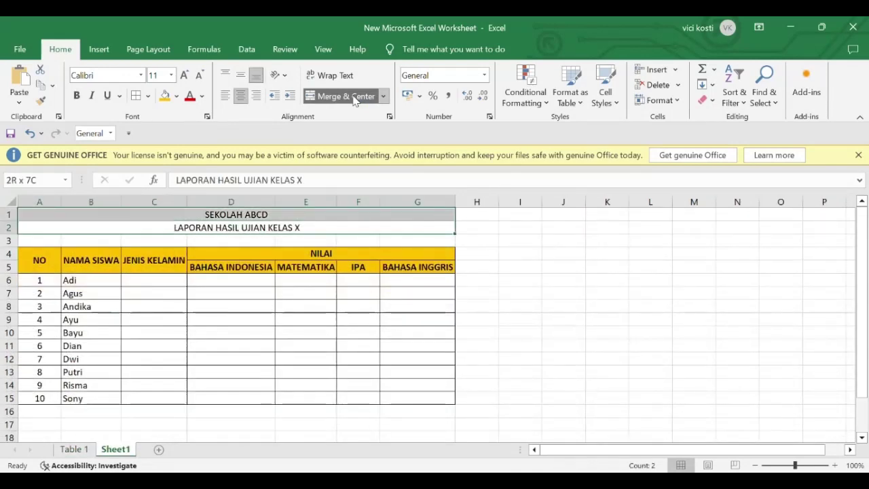
pyautogui.click(77, 95)
pyautogui.press('Down')
pyautogui.press('Down')
pyautogui.press('Down')
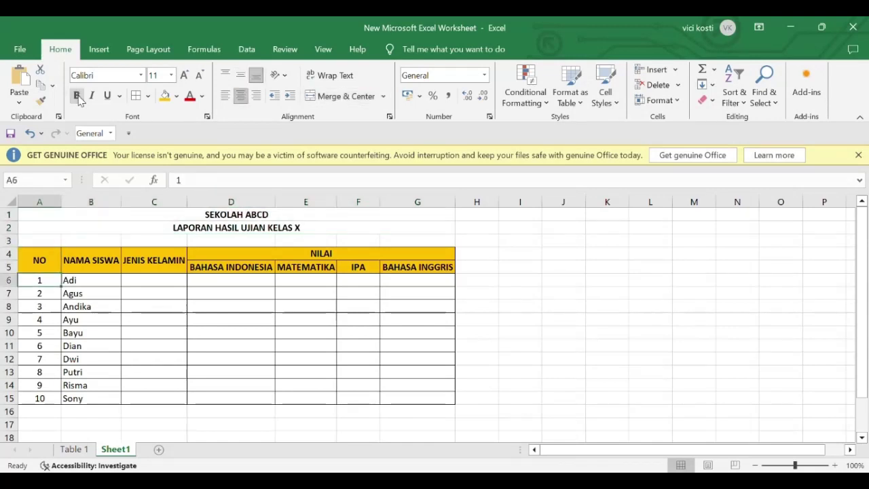
# Give the score columns D to G on Sheet1 one equal width and wrap their text, following the Table 1 layout
pyautogui.hotkey('ctrl', 'pageup')
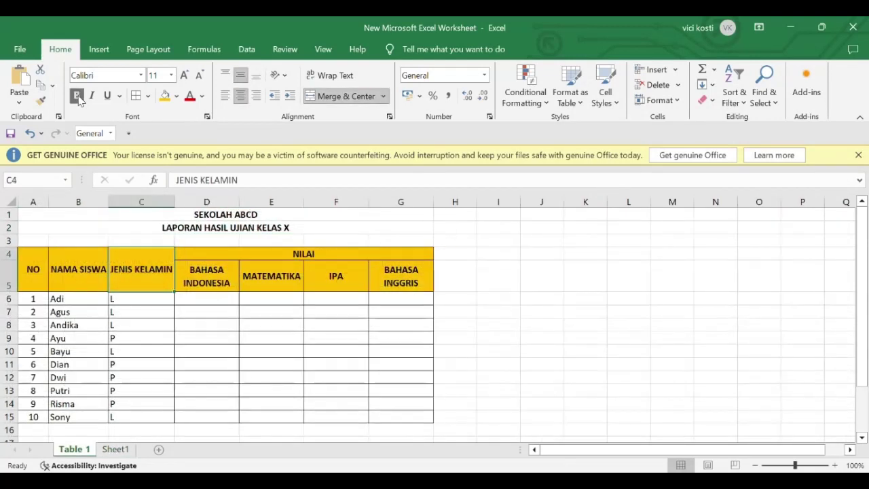
pyautogui.press('Right')
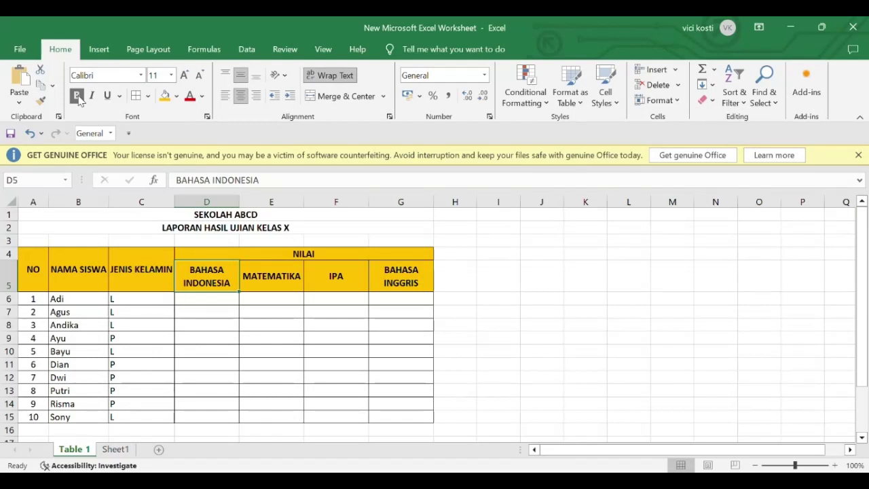
pyautogui.hotkey('ctrl', 'pagedown')
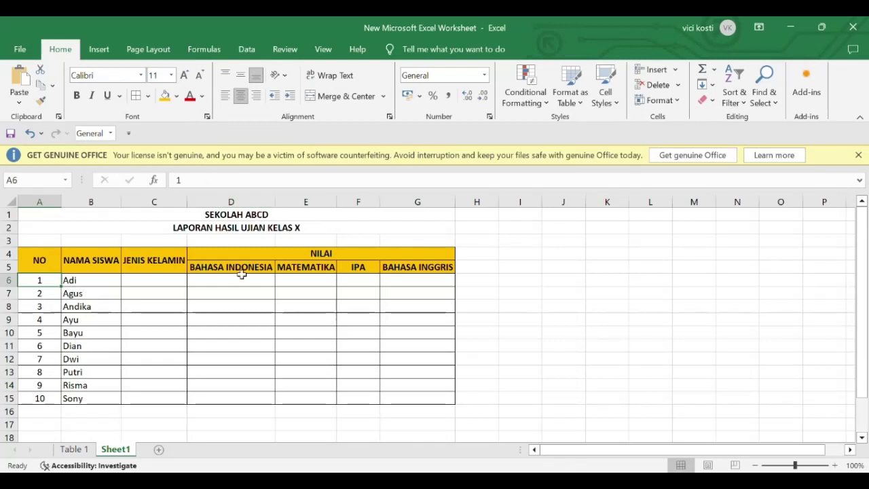
pyautogui.click(230, 204)
pyautogui.moveTo(229, 199); pyautogui.dragTo(440, 213)
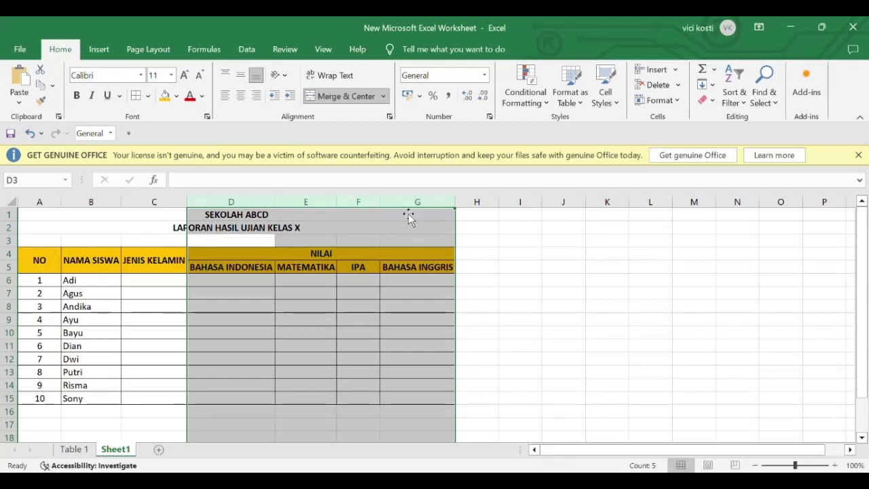
pyautogui.moveTo(339, 201); pyautogui.dragTo(340, 202)
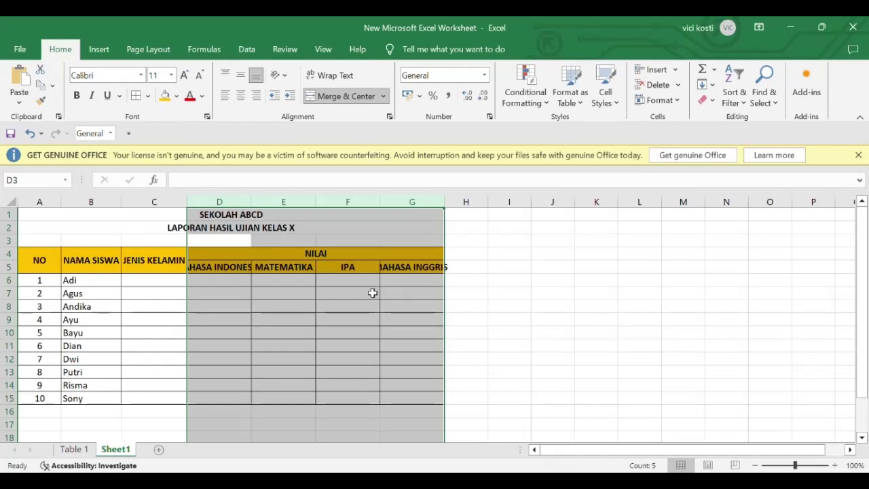
pyautogui.click(323, 77)
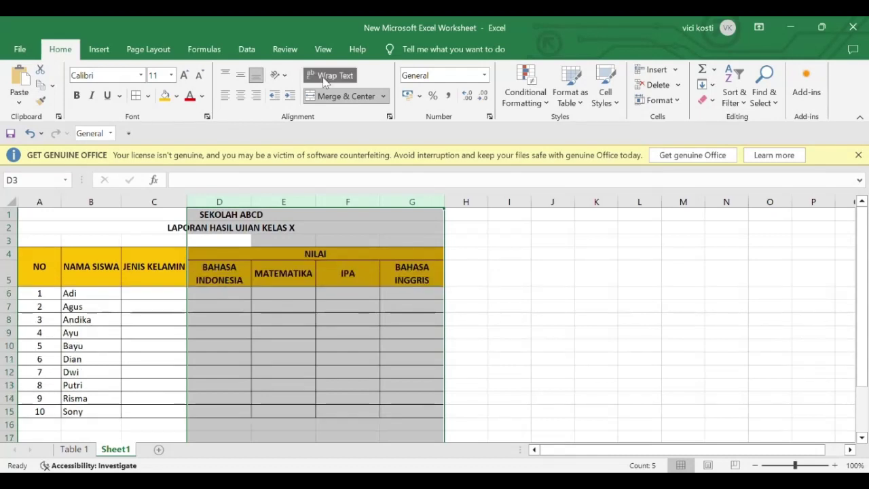
pyautogui.click(249, 296)
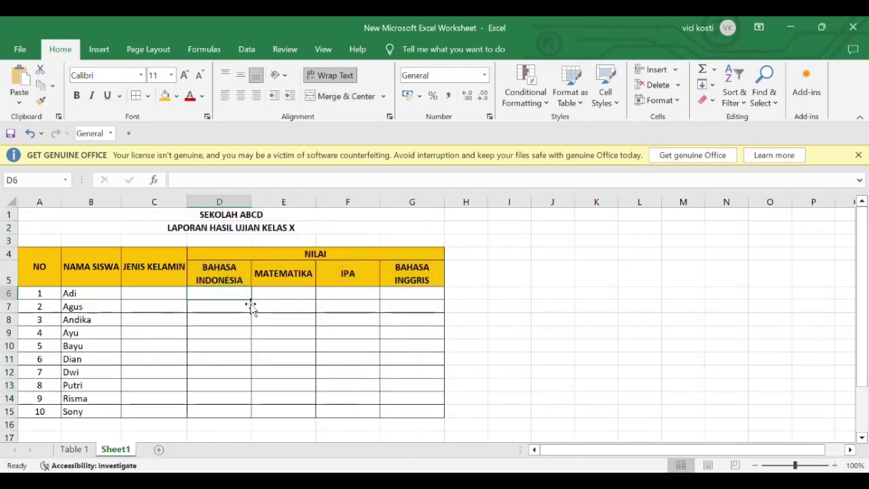
# Enter L in C6 under JENIS KELAMIN and fill it down through C8
pyautogui.press('Left')
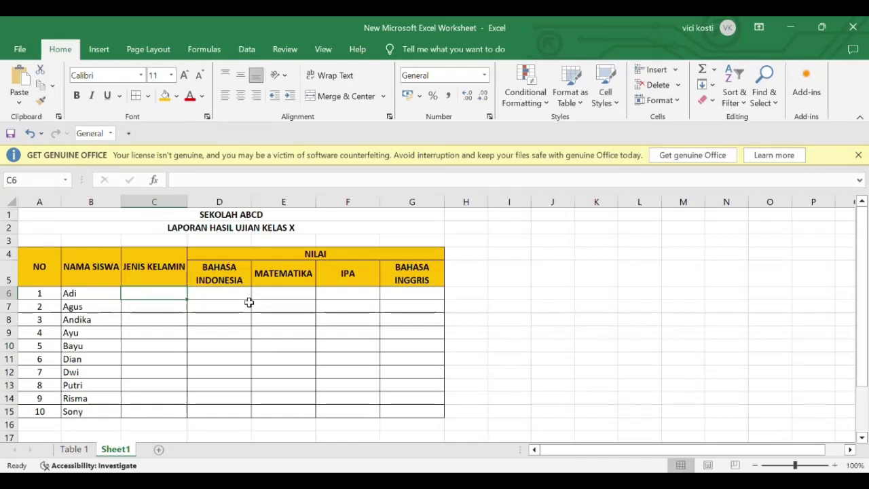
pyautogui.write('L')
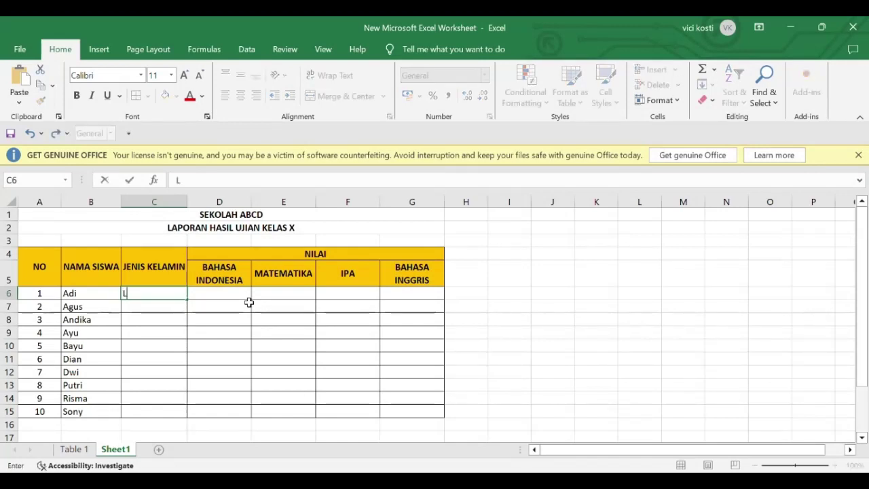
pyautogui.press('Return')
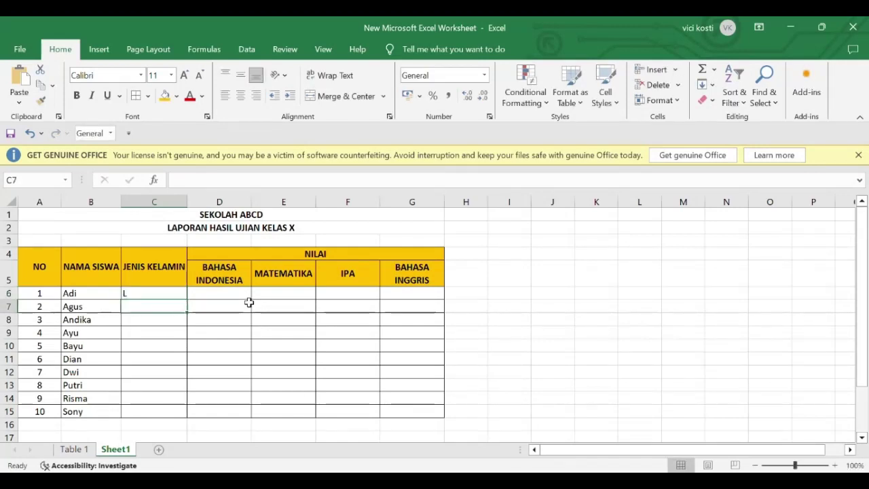
pyautogui.hotkey('shift', 'Up')
pyautogui.hotkey('ctrl', 'd')
pyautogui.press('Down')
pyautogui.hotkey('shift', 'Up')
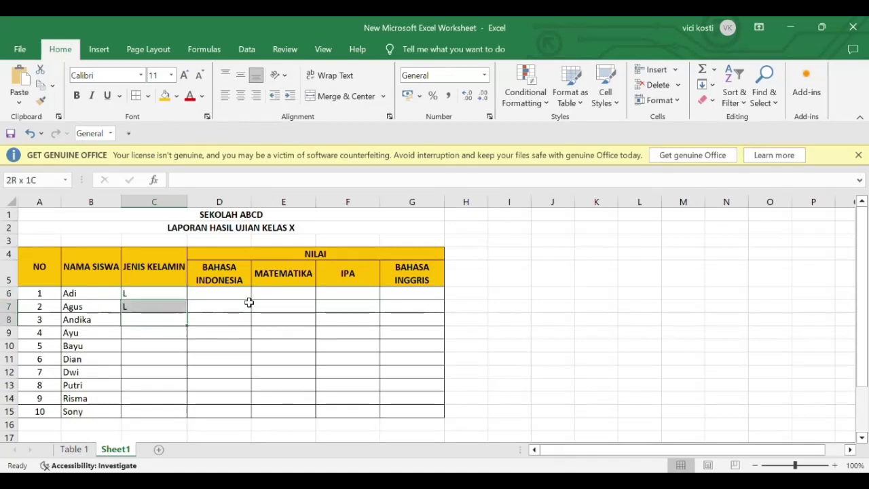
pyautogui.hotkey('ctrl', 'd')
pyautogui.press('Down')
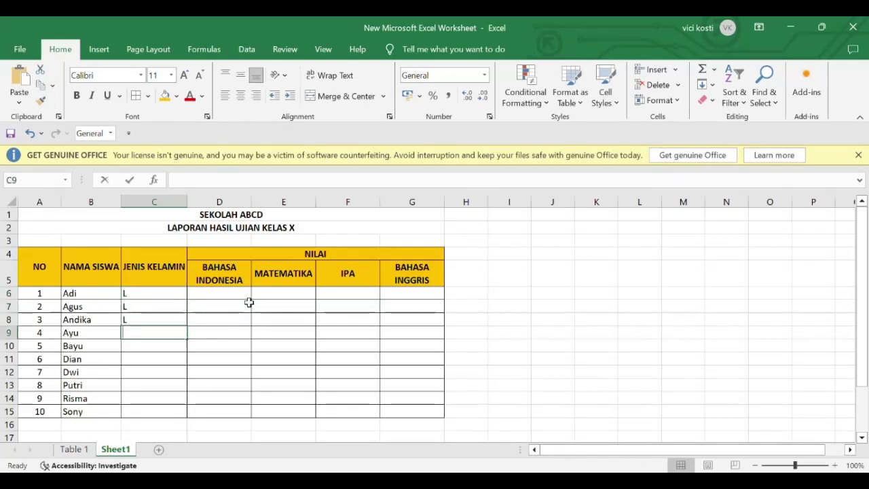
# Enter P in C9 and L in C10 of the JENIS KELAMIN column
pyautogui.write('P')
pyautogui.press('Return')
pyautogui.write('L')
pyautogui.press('Return')
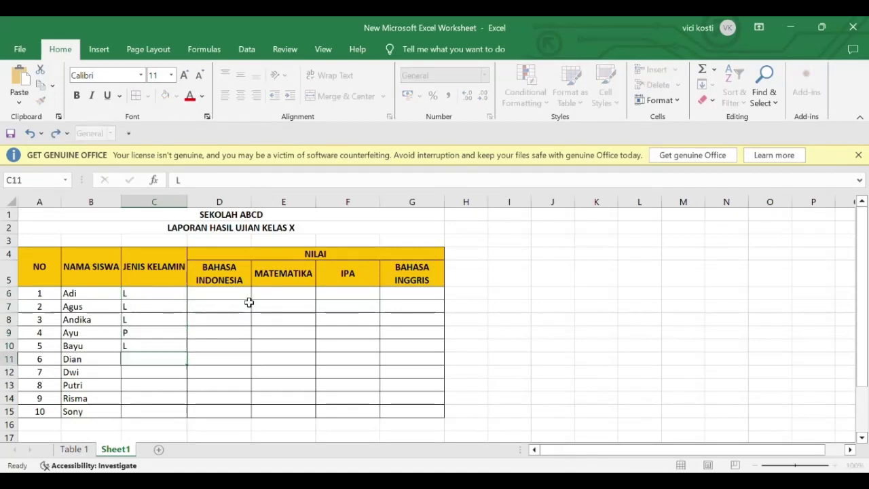
# Enter P in C11, fill it down through C14, and enter L in C15
pyautogui.write('P')
pyautogui.press('Return')
pyautogui.press('Up')
pyautogui.hotkey('shift', 'Down')
pyautogui.hotkey('shift', 'Down')
pyautogui.hotkey('shift', 'Down')
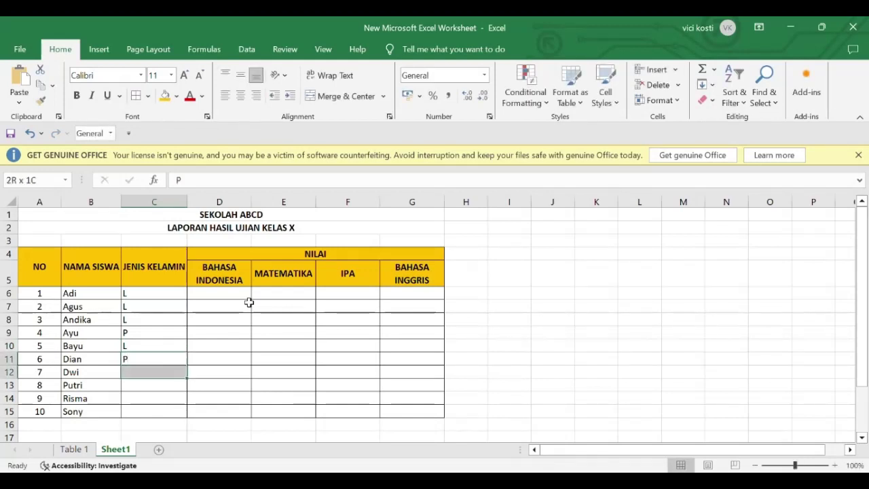
pyautogui.hotkey('ctrl', 'd')
pyautogui.press('Down')
pyautogui.press('Down')
pyautogui.press('Down')
pyautogui.press('Down')
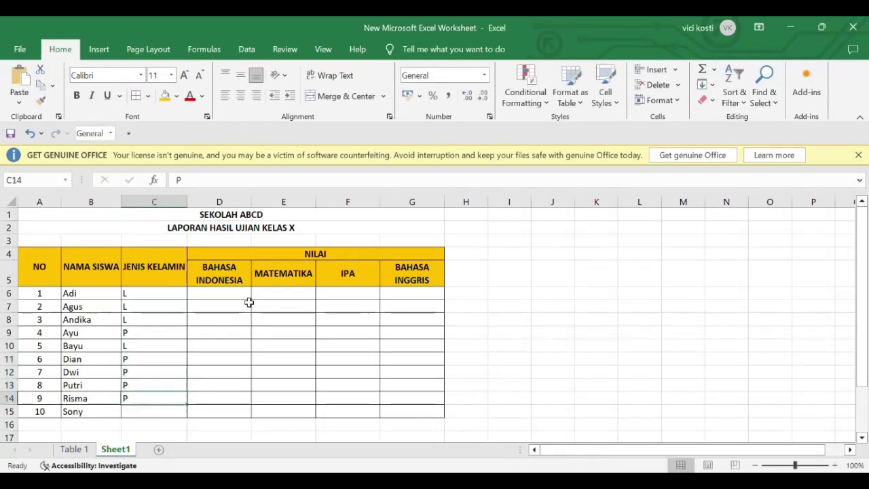
pyautogui.write('L')
pyautogui.press('Return')
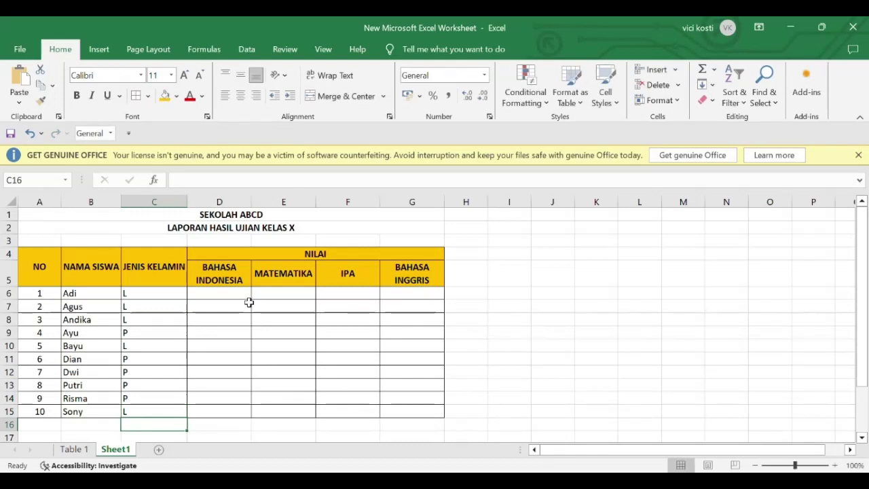
pyautogui.press('Up')
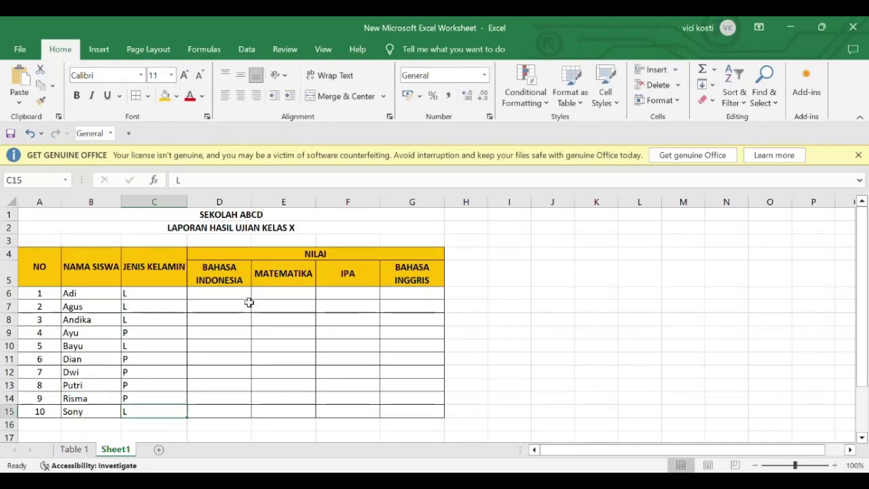
pyautogui.hotkey('ctrl', 'Home')
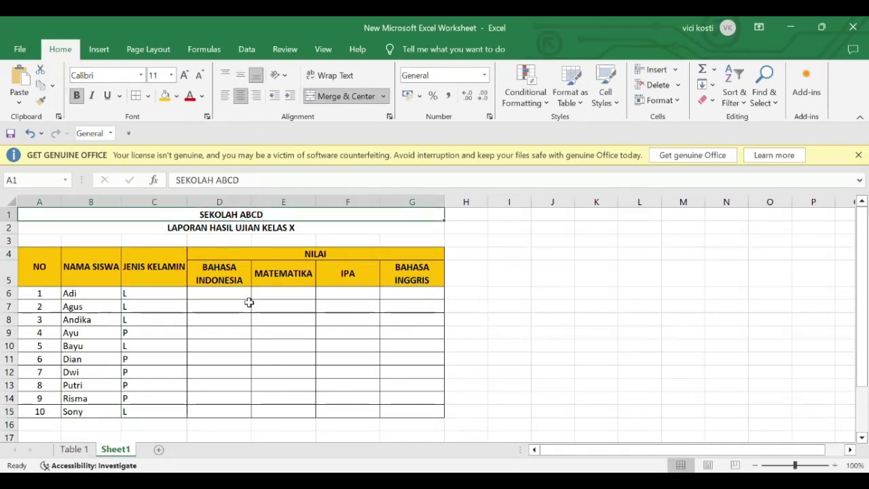
pyautogui.press('Down')
pyautogui.press('Down')
pyautogui.press('Down')
pyautogui.press('Down')
pyautogui.press('Down')
pyautogui.press('Down')
pyautogui.press('Down')
pyautogui.press('Down')
pyautogui.press('Down')
pyautogui.press('Down')
pyautogui.press('Down')
pyautogui.press('Down')
pyautogui.press('Down')
pyautogui.press('Down')
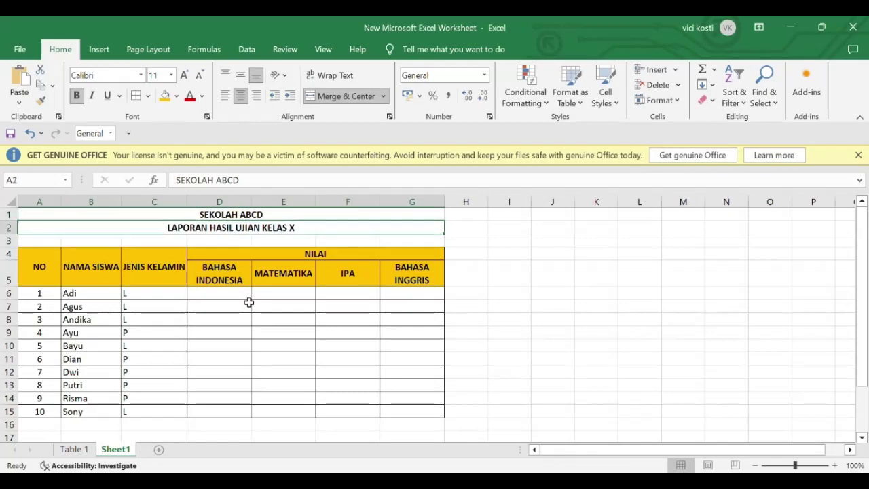
pyautogui.press('Down')
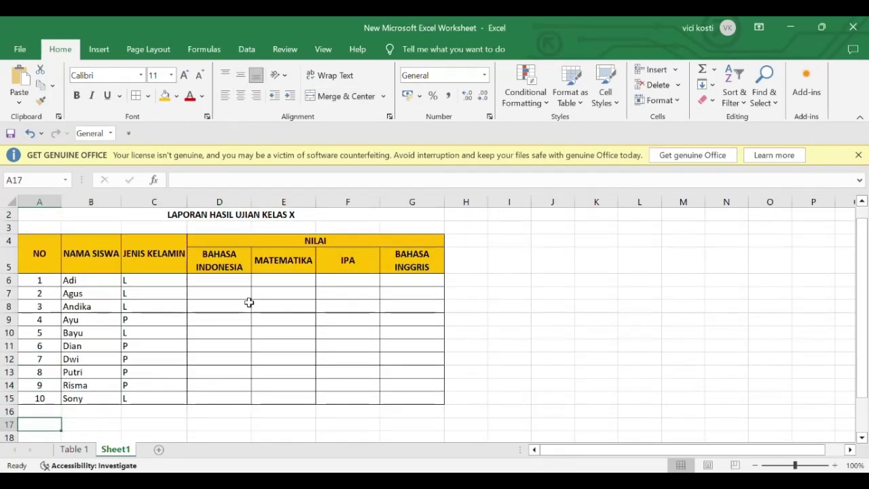
pyautogui.press('Up')
pyautogui.press('Up')
pyautogui.press('Right')
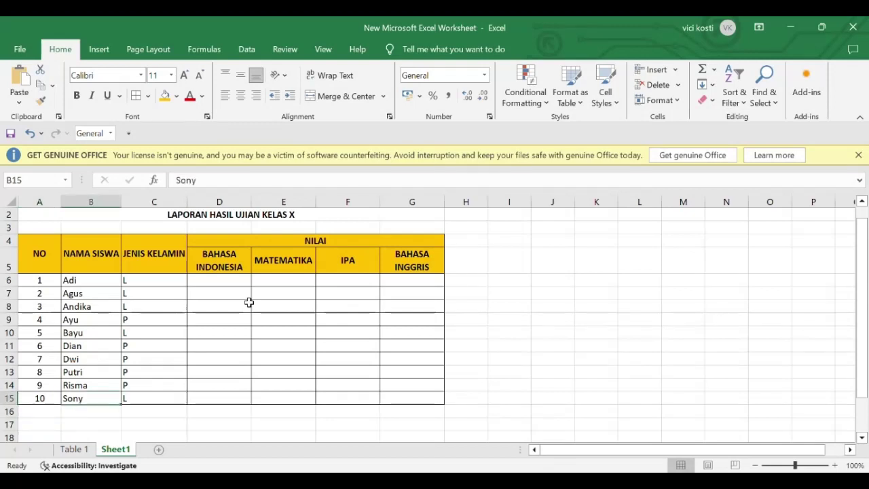
pyautogui.press('Down')
pyautogui.press('Right')
pyautogui.press('Down')
pyautogui.press('Right')
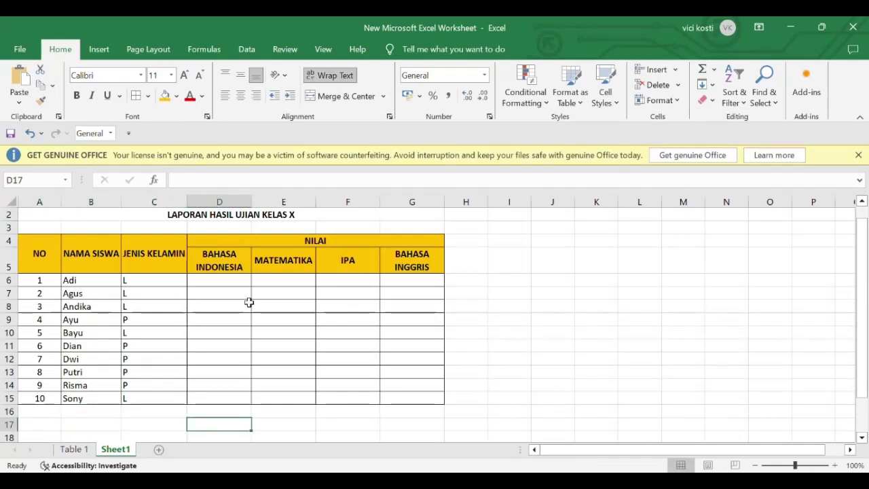
pyautogui.press('Up')
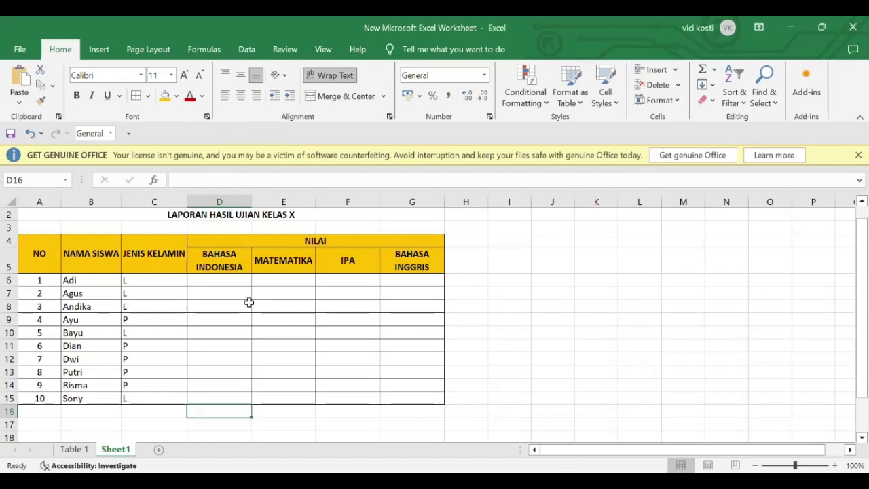